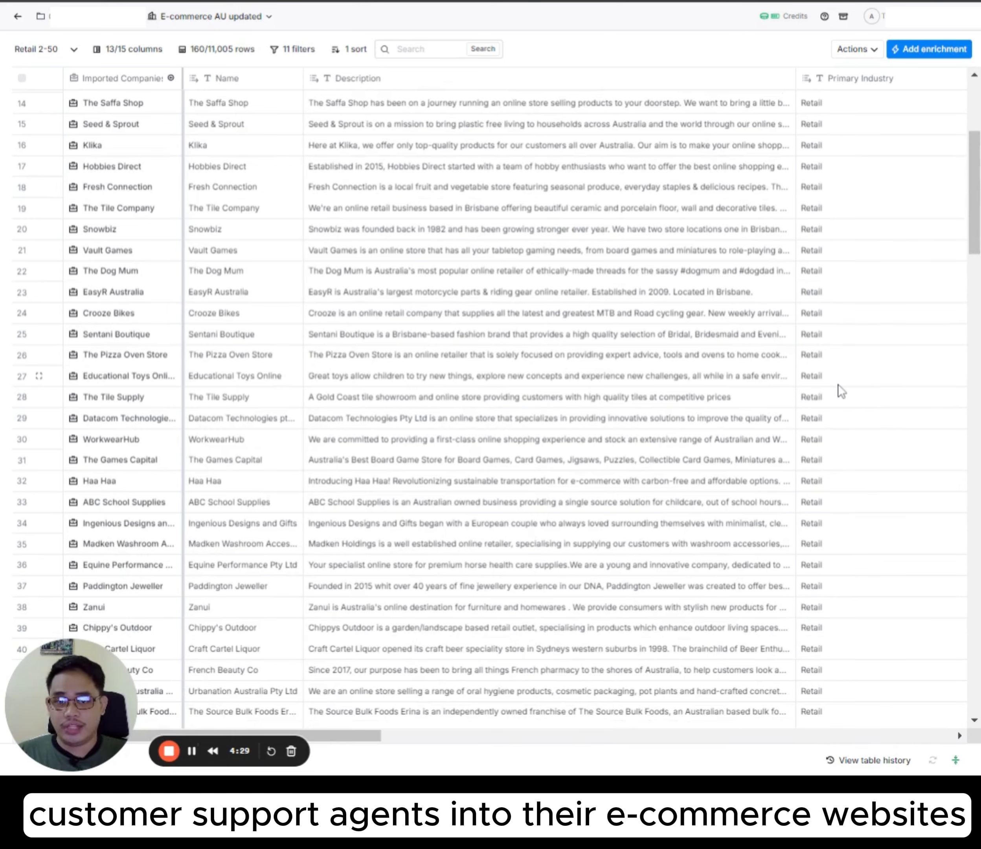
# Step: Review the search criteria of the Find Companies source behind the Imported Companies column, including size, type, industries and country
pyautogui.scroll(5, 98, 413)
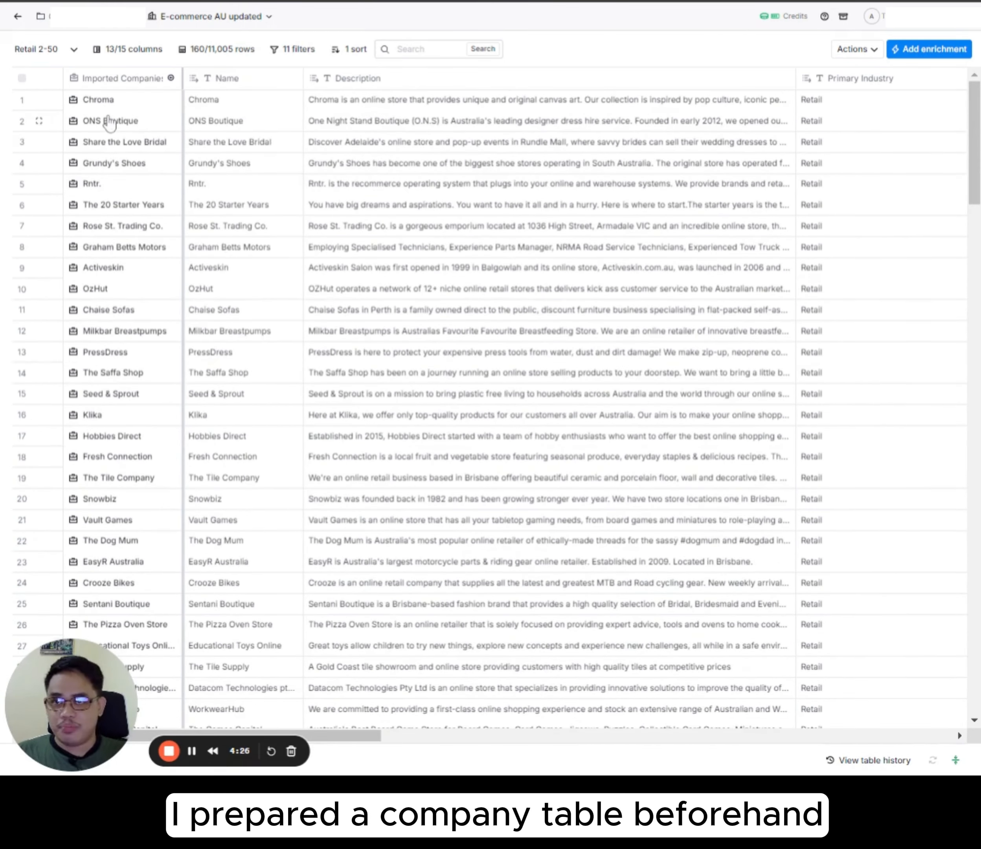
pyautogui.click(126, 88)
pyautogui.moveTo(165, 127)
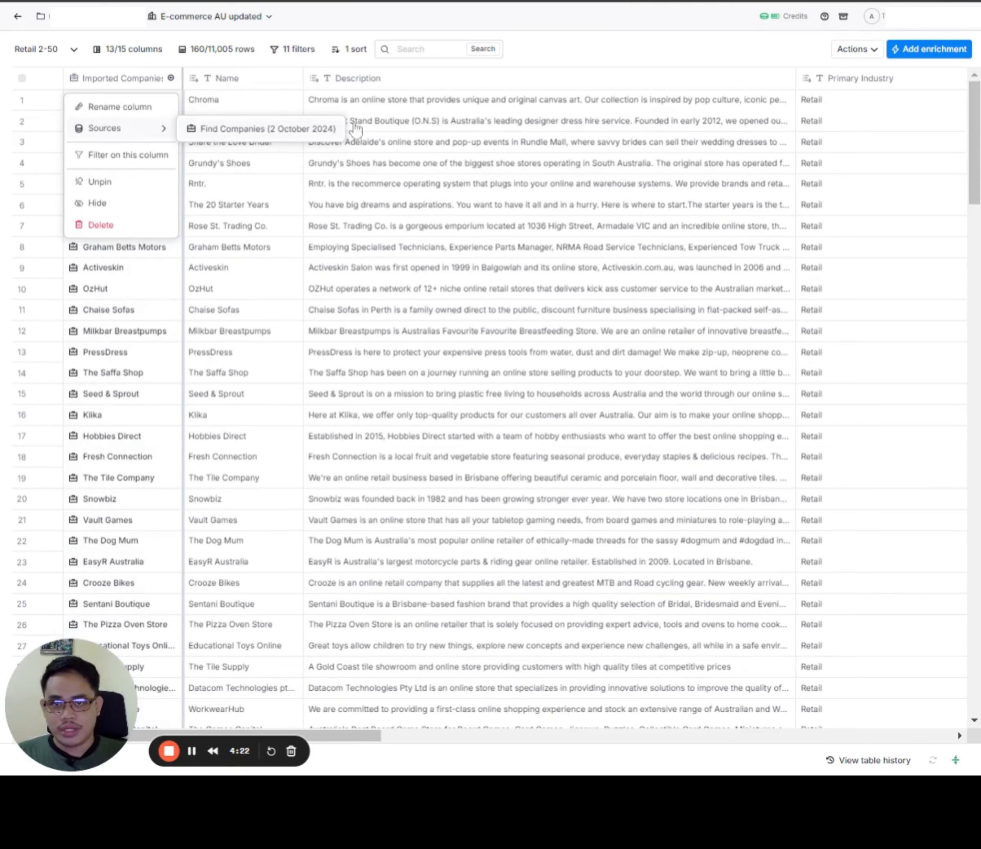
pyautogui.click(354, 128)
pyautogui.click(820, 168)
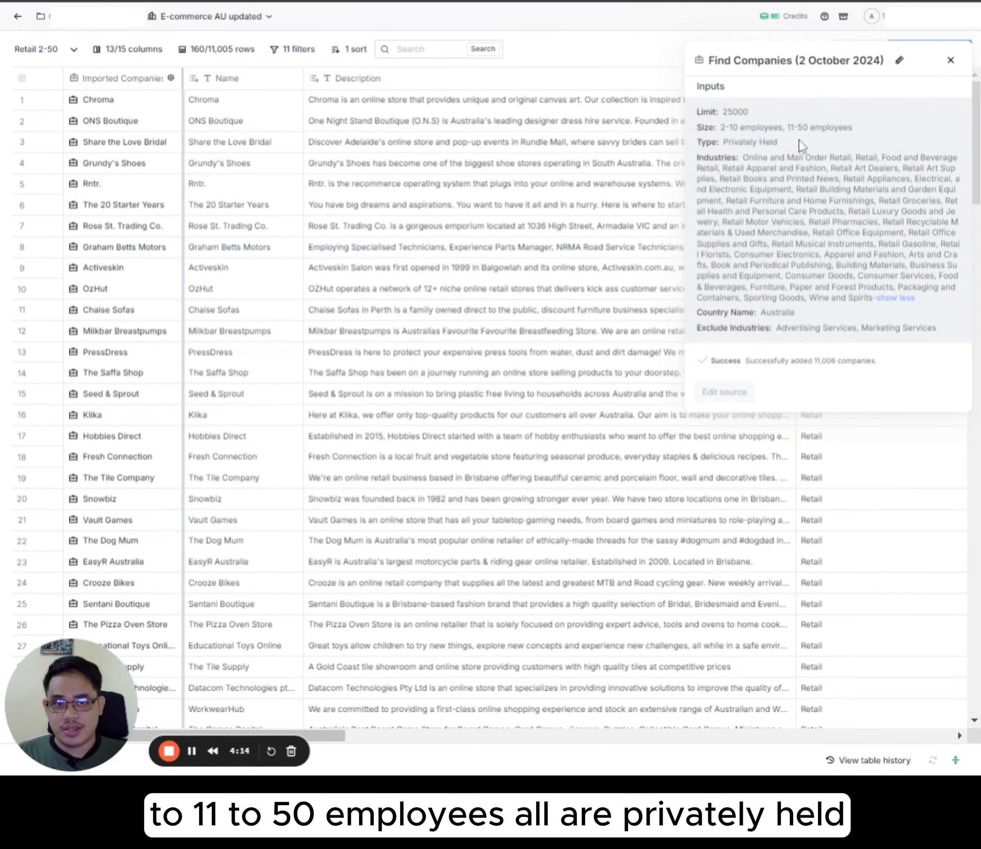
pyautogui.moveTo(800, 142); pyautogui.dragTo(719, 142)
pyautogui.click(823, 191)
pyautogui.click(819, 167)
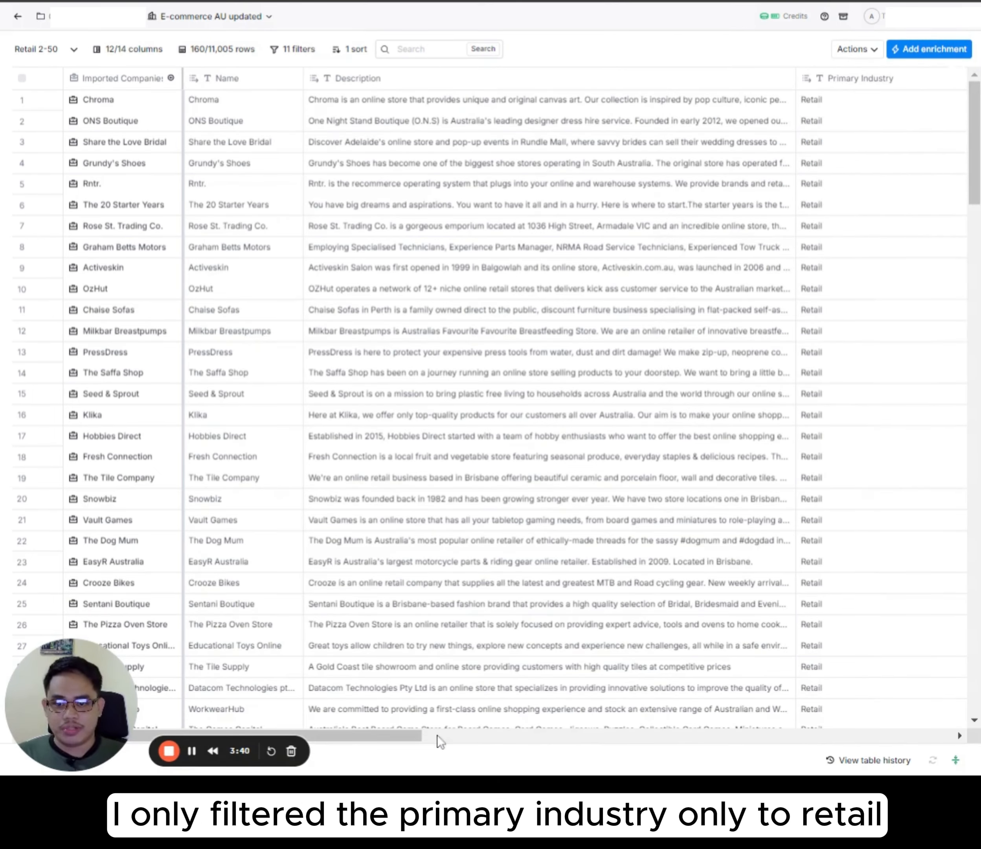
# Step: Search the enrichments for "builwith" and choose BuiltWith's Find Technology Stack integration for the company table
pyautogui.moveTo(435, 735); pyautogui.dragTo(555, 736)
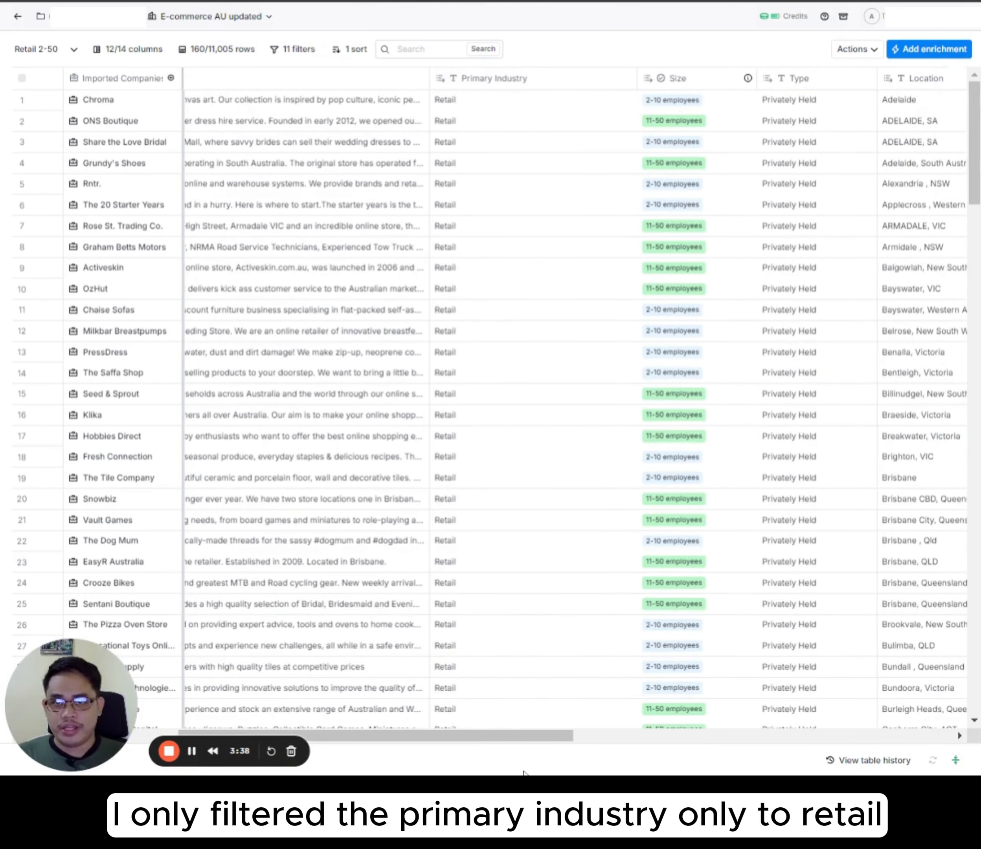
pyautogui.moveTo(473, 737); pyautogui.dragTo(848, 734)
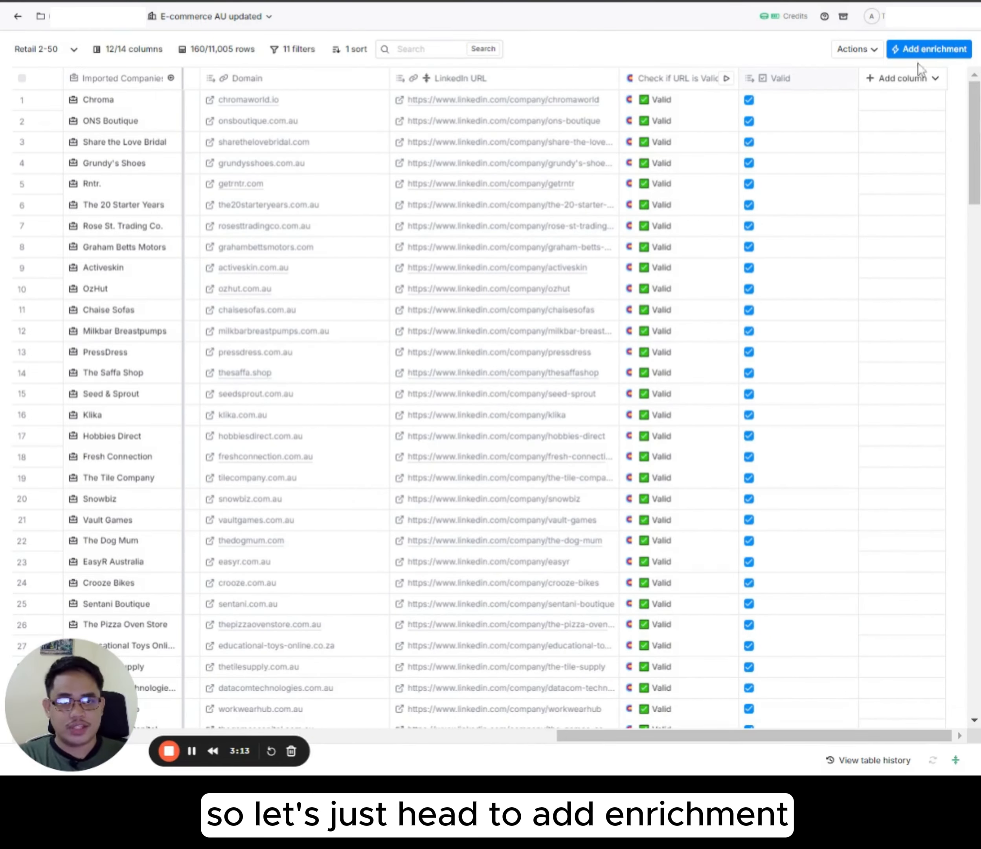
pyautogui.click(948, 52)
pyautogui.write('b')
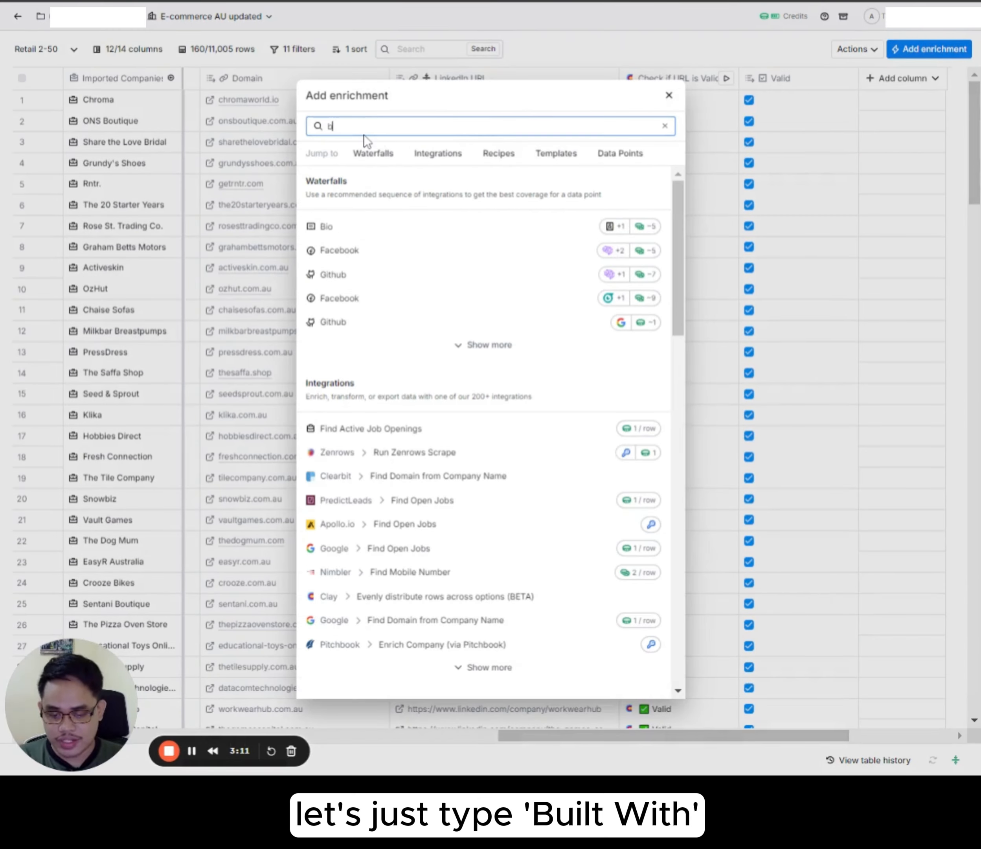
pyautogui.write('uilwith')
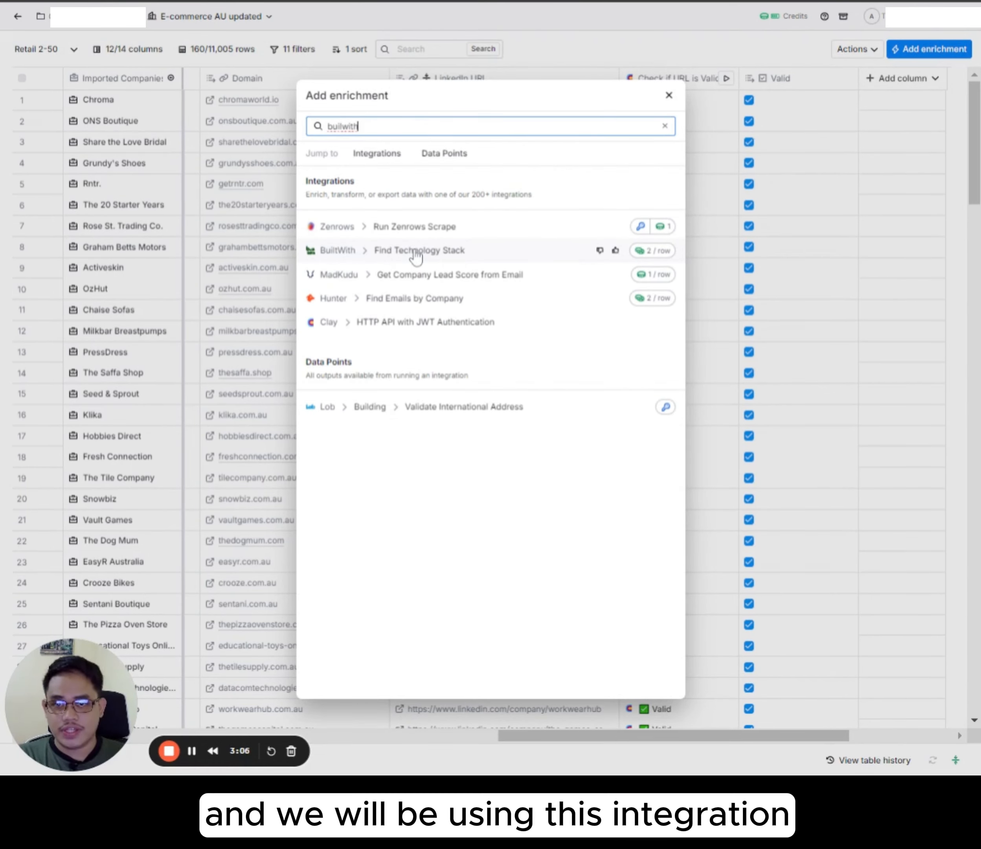
pyautogui.click(337, 251)
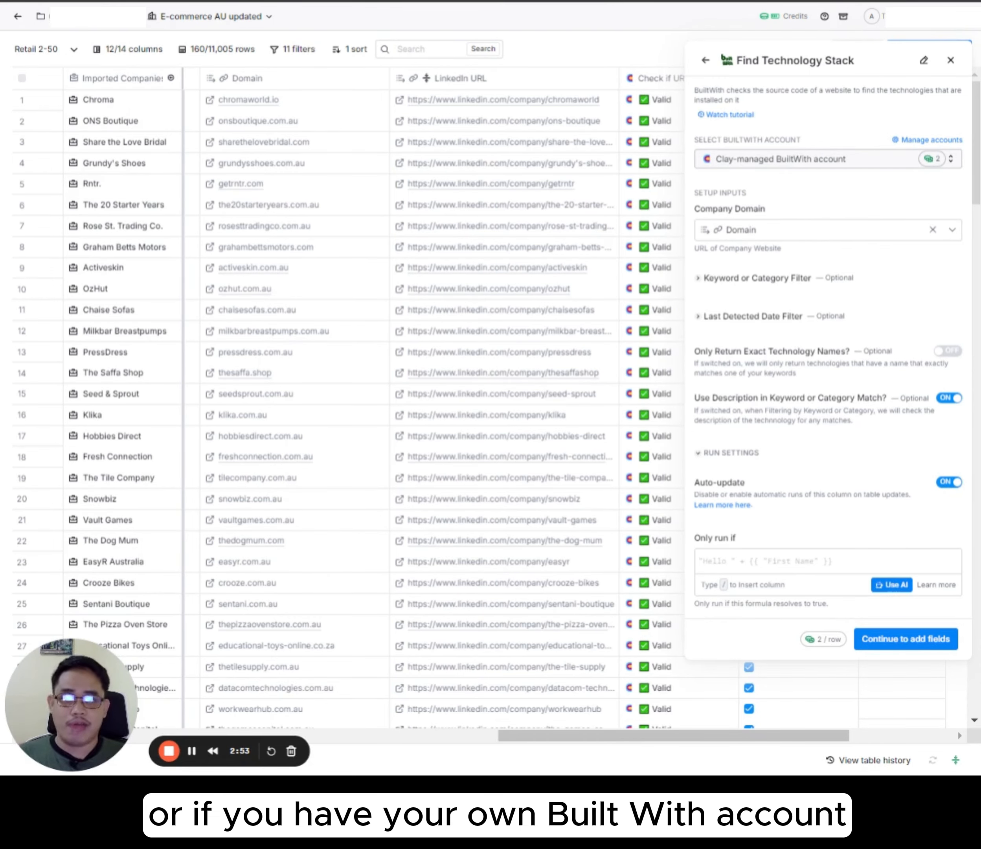
# Step: Switch the enrichment from the Clay-managed account to the connected BuiltWith API key account
pyautogui.click(782, 159)
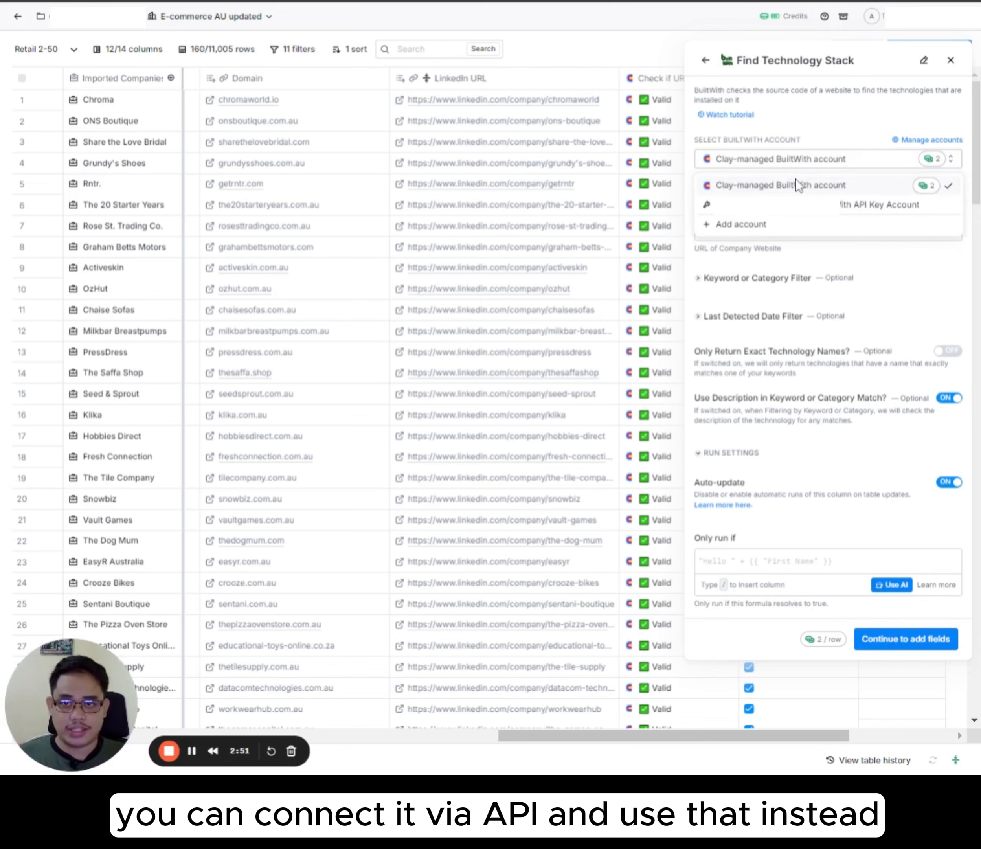
pyautogui.click(801, 204)
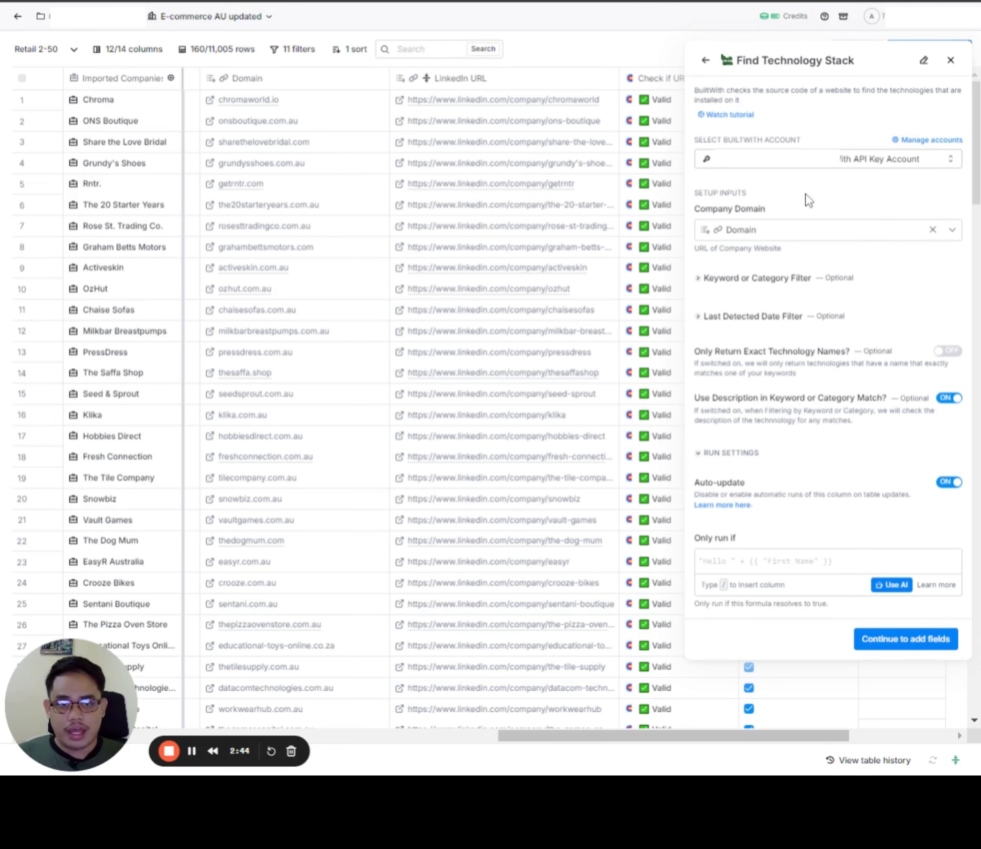
pyautogui.moveTo(726, 736); pyautogui.dragTo(628, 642)
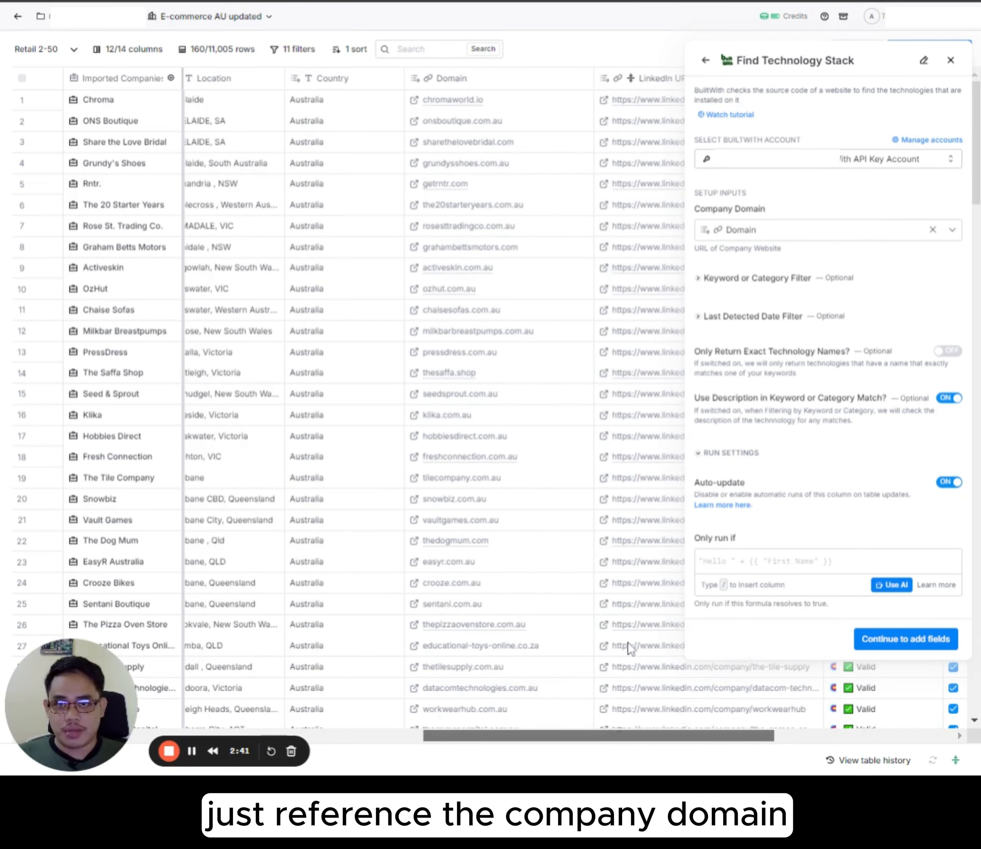
# Step: Add Shopify, WooCommerce and Magento as keywords in the enrichment's Keyword or Category Filter
pyautogui.click(764, 279)
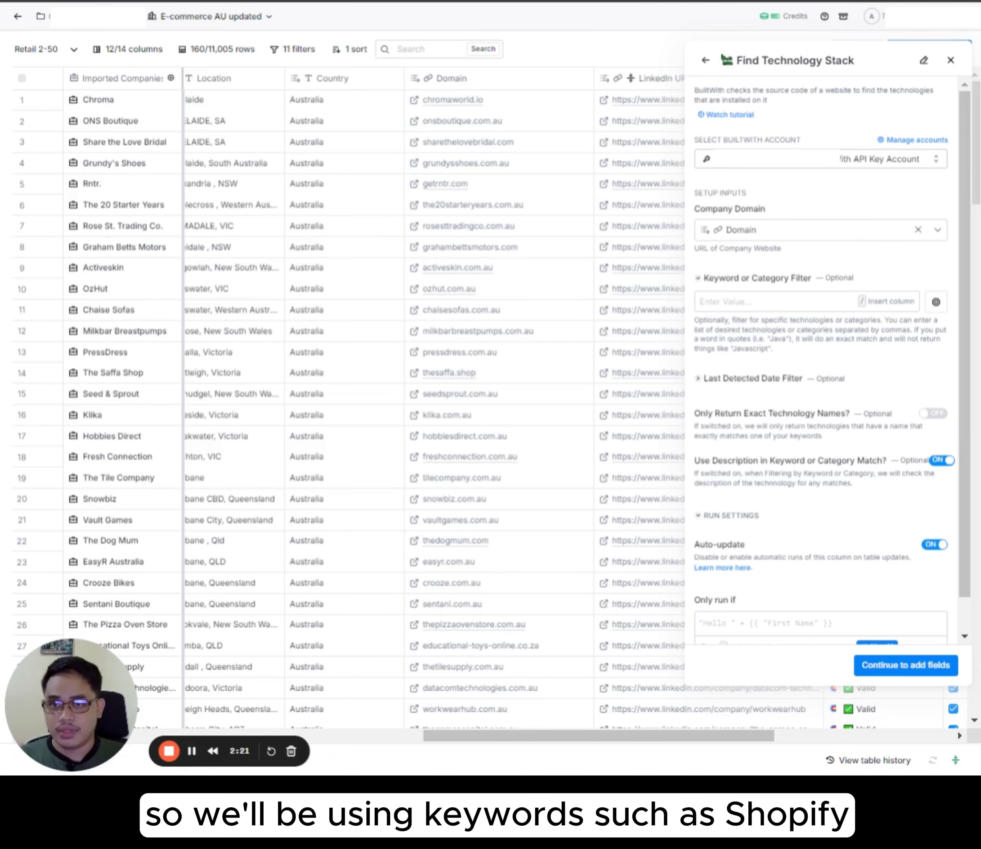
pyautogui.click(777, 302)
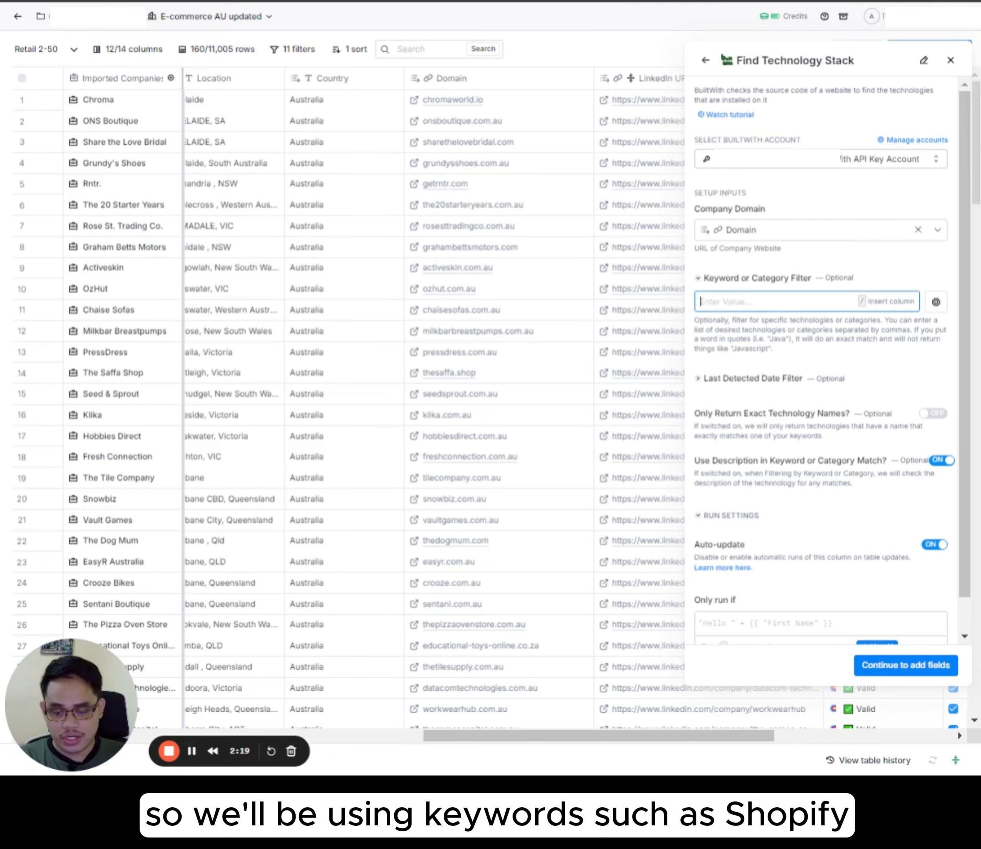
pyautogui.write('Shopify')
pyautogui.press('Return')
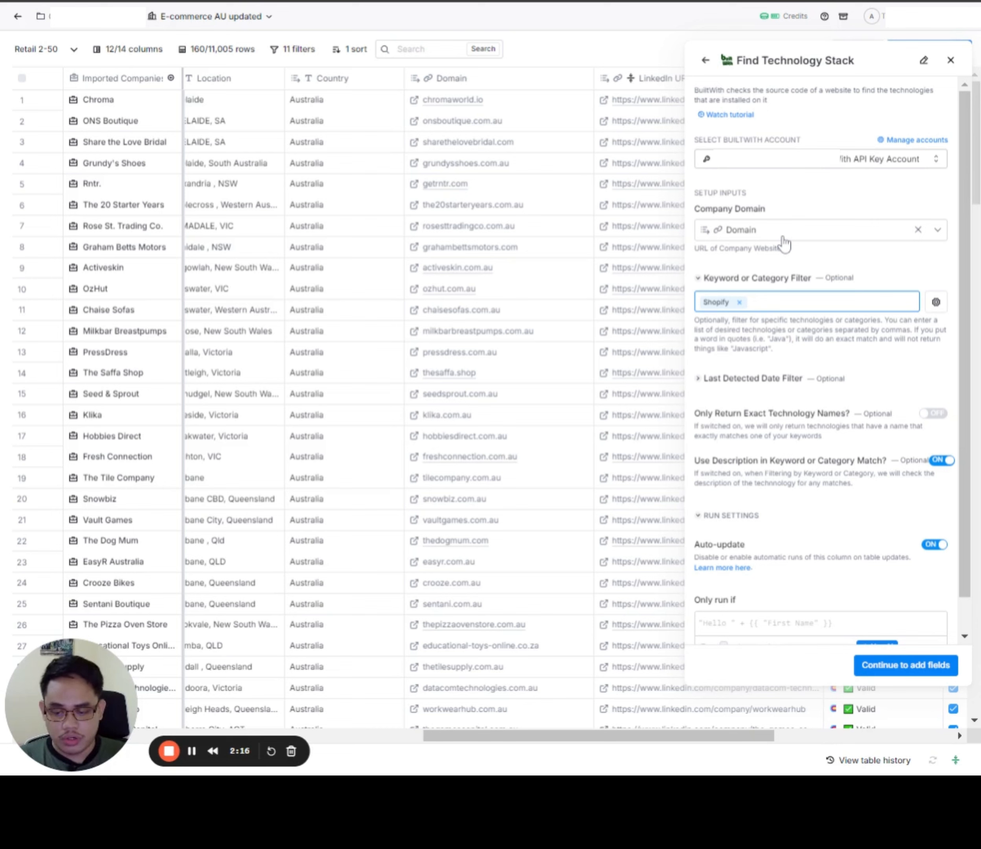
pyautogui.write('WooCommerc')
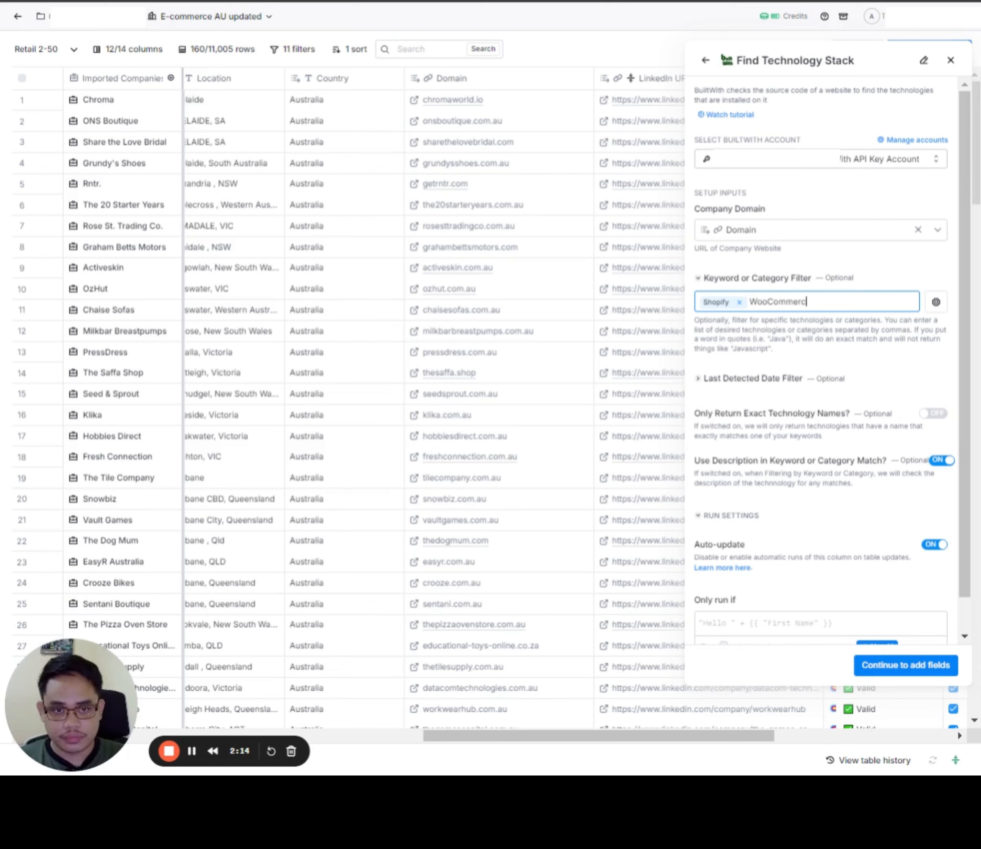
pyautogui.write('e')
pyautogui.press('Return')
pyautogui.write('Magen')
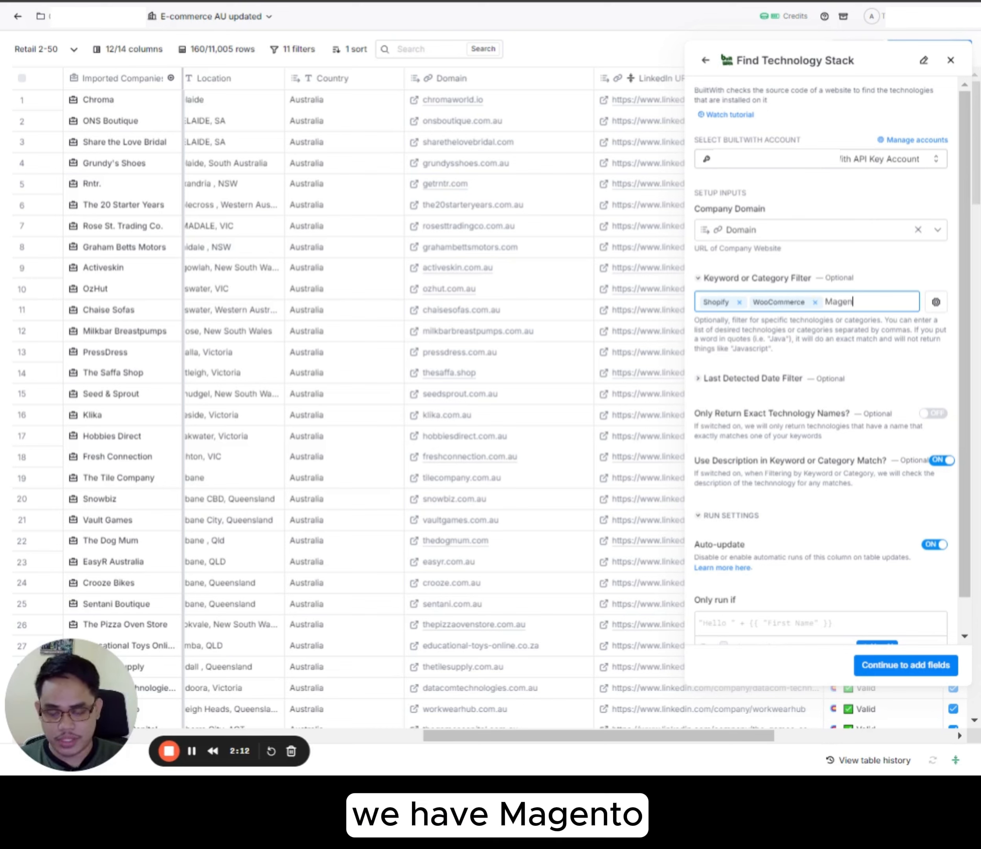
pyautogui.write('to')
pyautogui.press('Return')
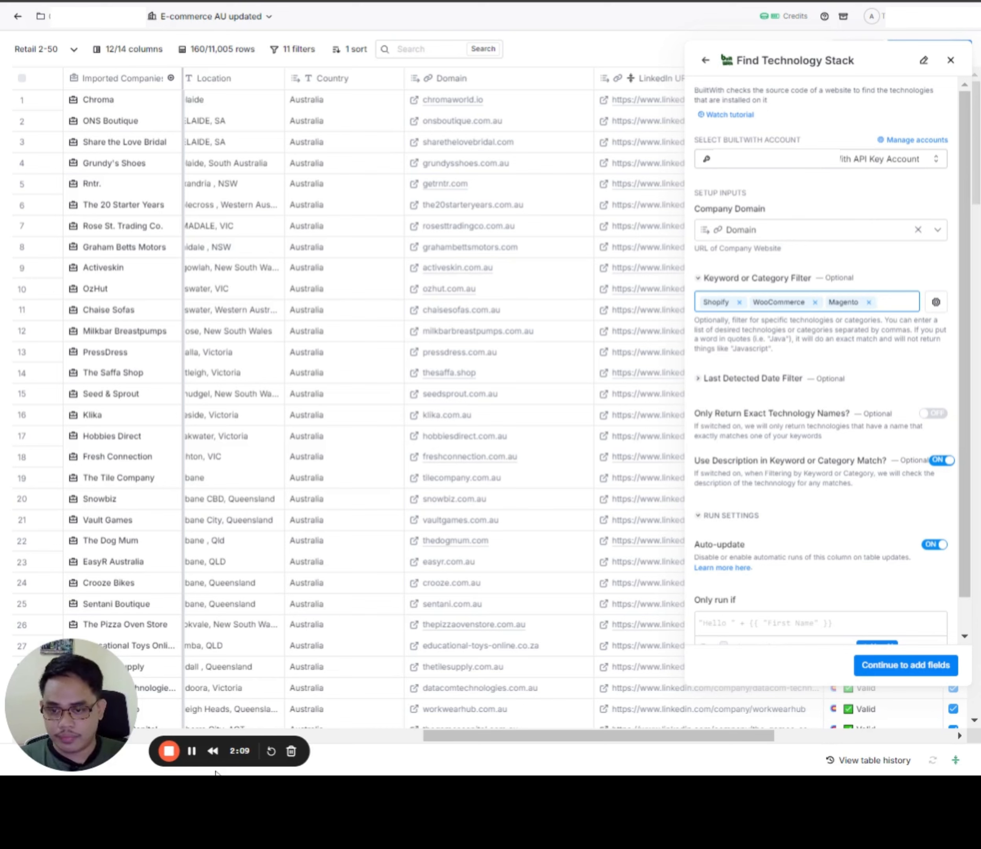
# Step: Extend the keyword filter with BigCommerce, OpenCart, Squarespace Commerce, Wix eCommerce, Neto, Ecwid and Adobe Commerce
pyautogui.click(216, 772)
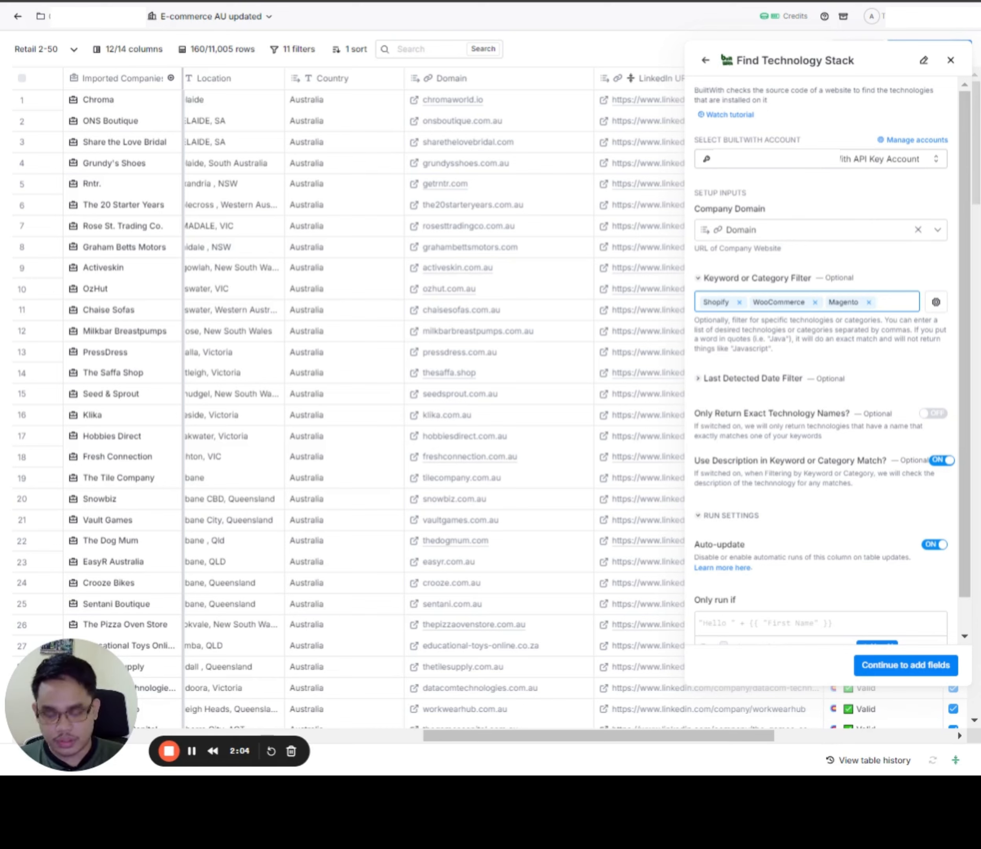
pyautogui.write('Big')
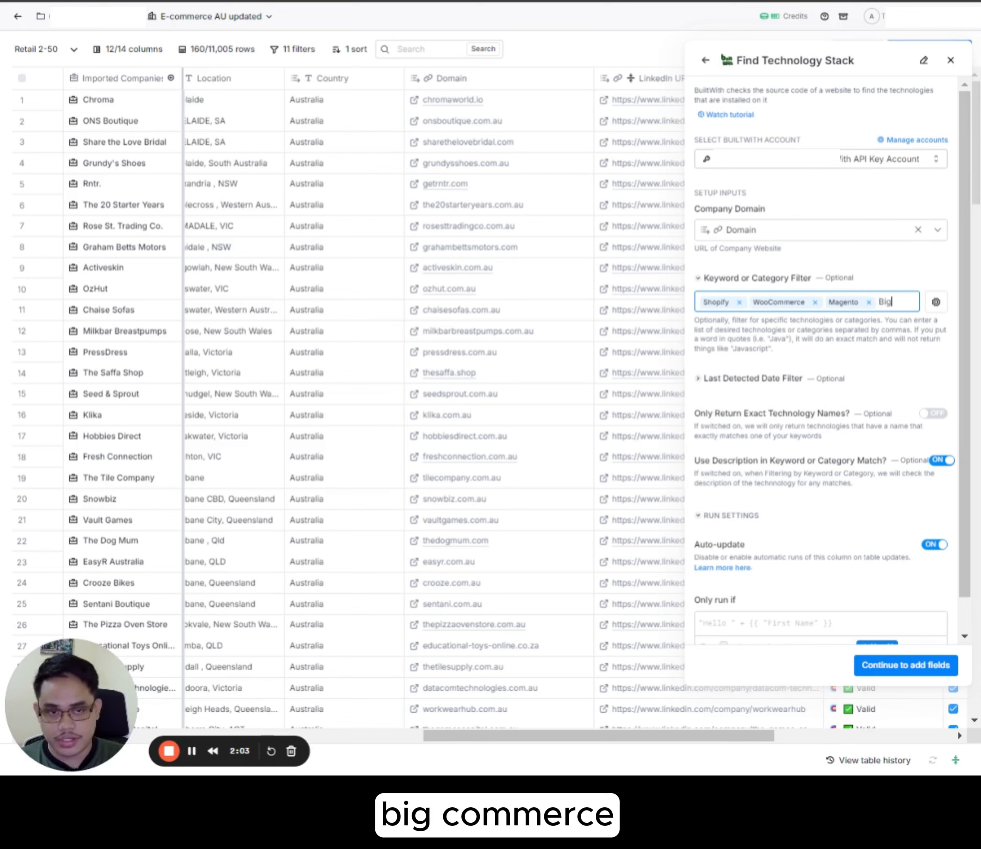
pyautogui.write('Commerc')
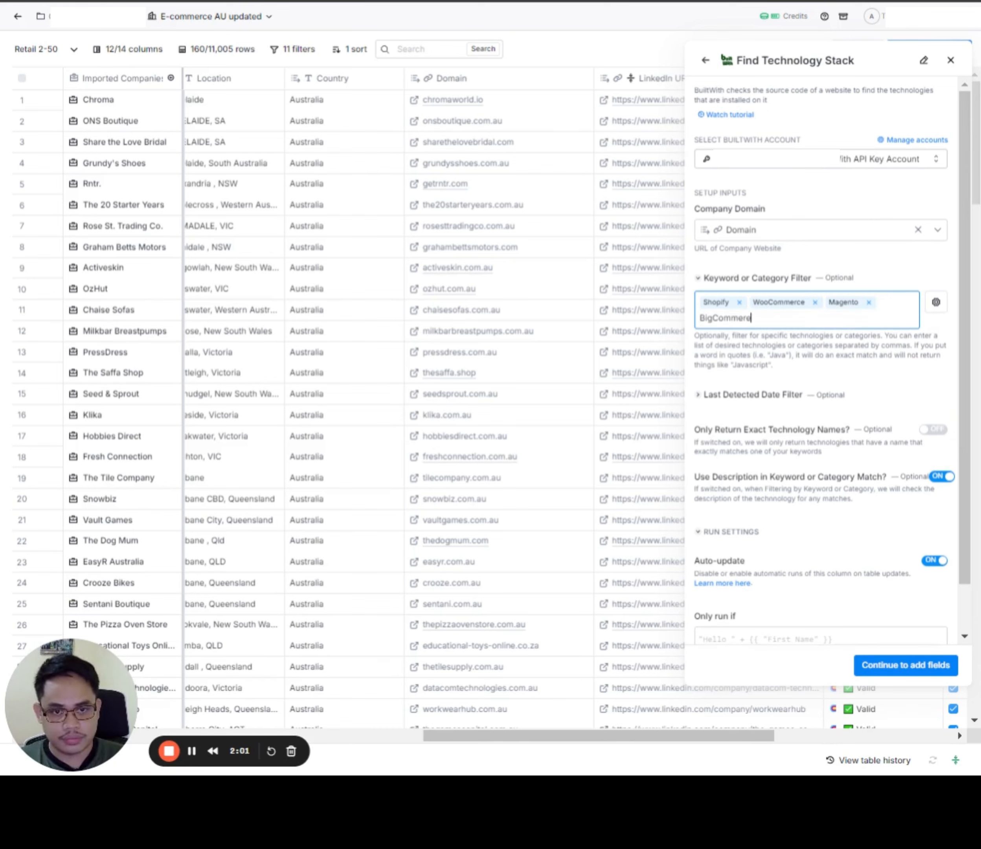
pyautogui.write('e')
pyautogui.press('Return')
pyautogui.write('Ope')
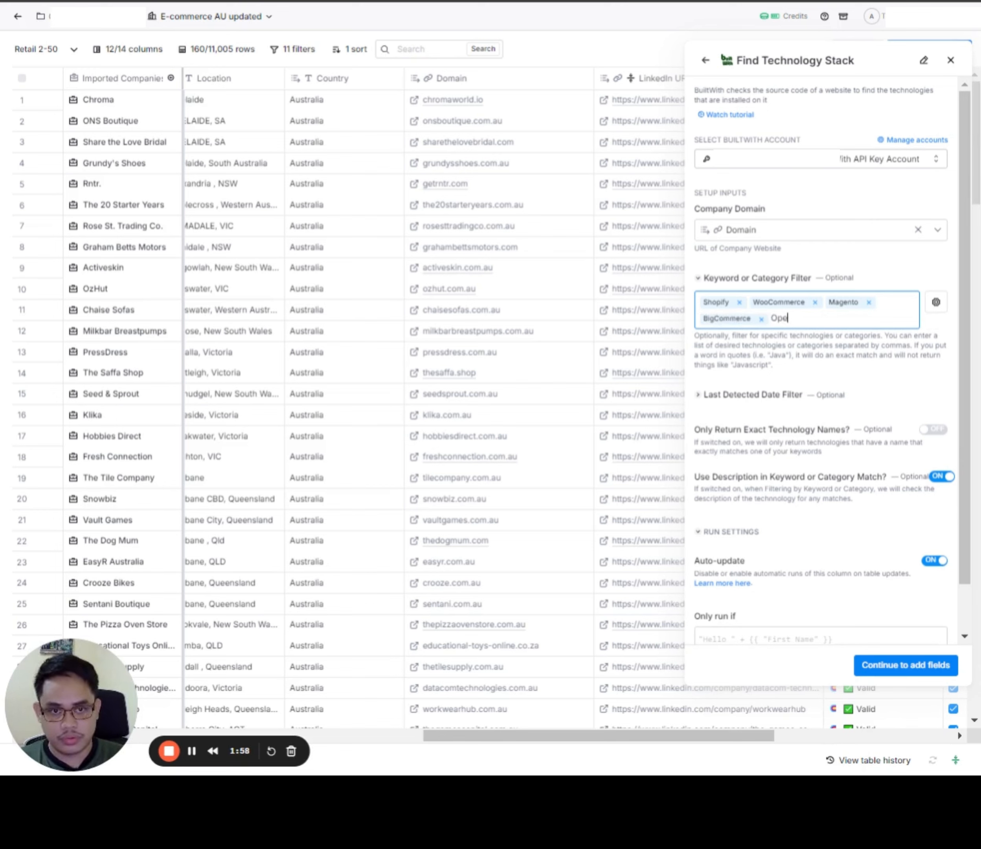
pyautogui.write('nCart')
pyautogui.press('Return')
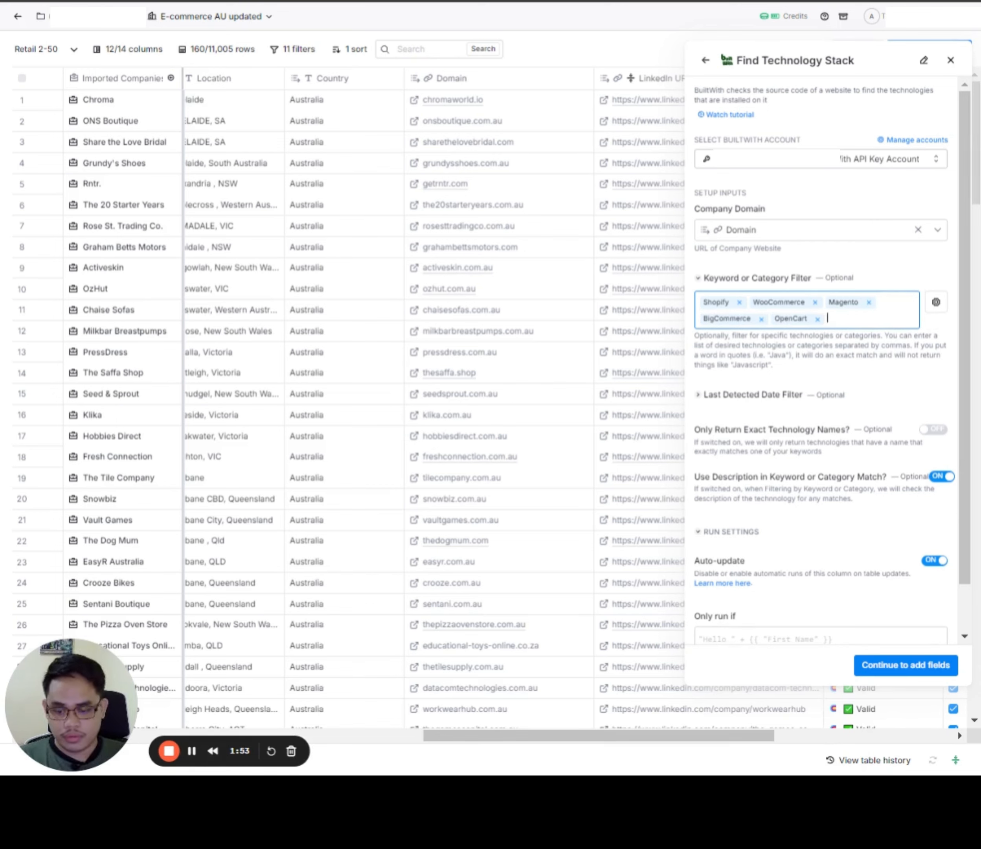
pyautogui.write('Squarespace Commerce, Wix eCommerce, Neto, Ecwid, Adobe Commerce')
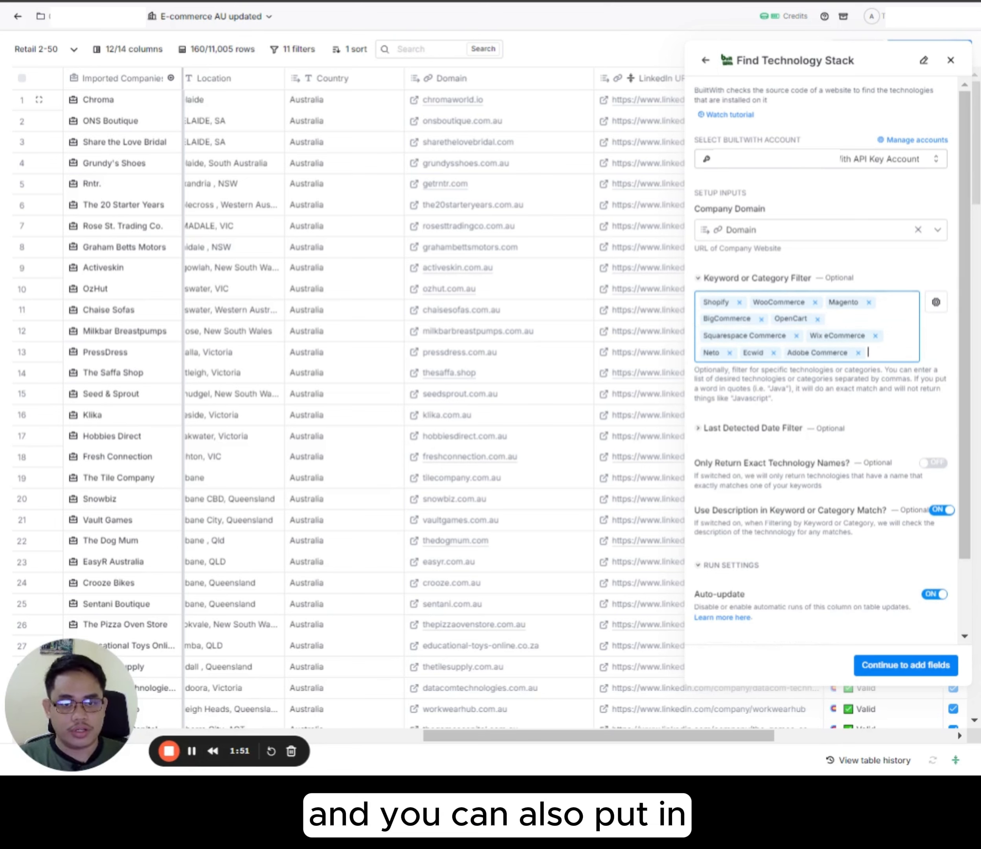
pyautogui.click(889, 273)
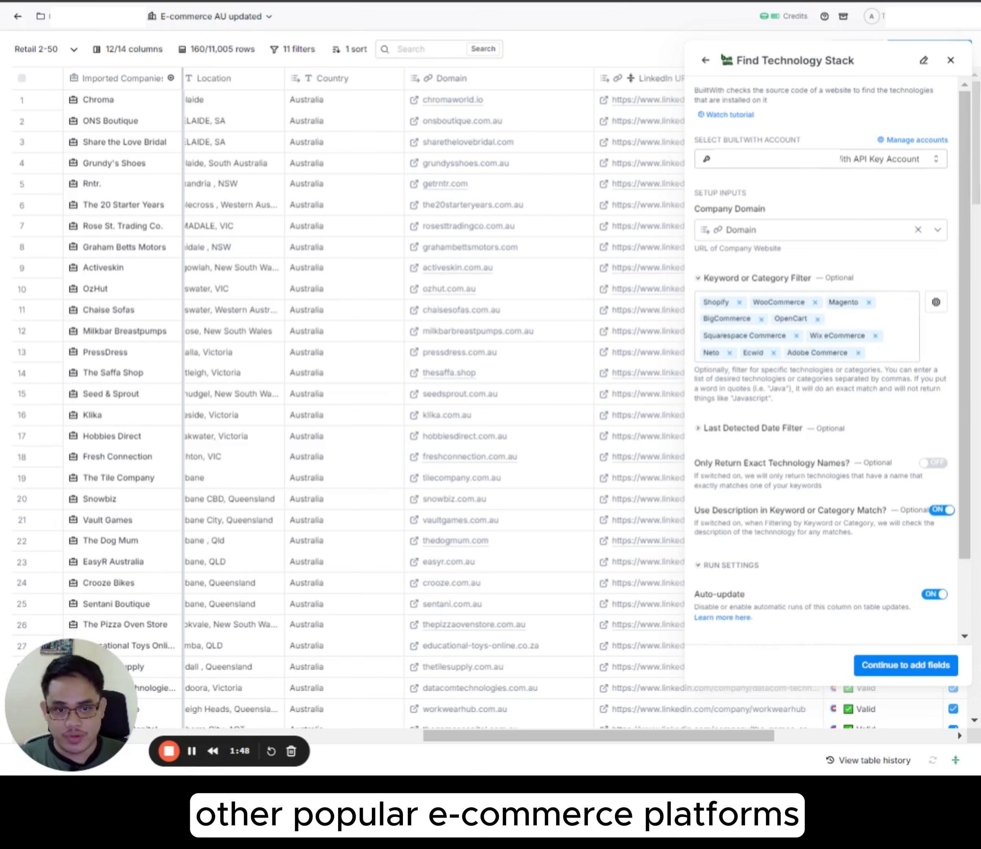
# Step: Include Technologies Found as an output column, then save the enrichment and run it on 10 rows
pyautogui.scroll(-2, 821, 365)
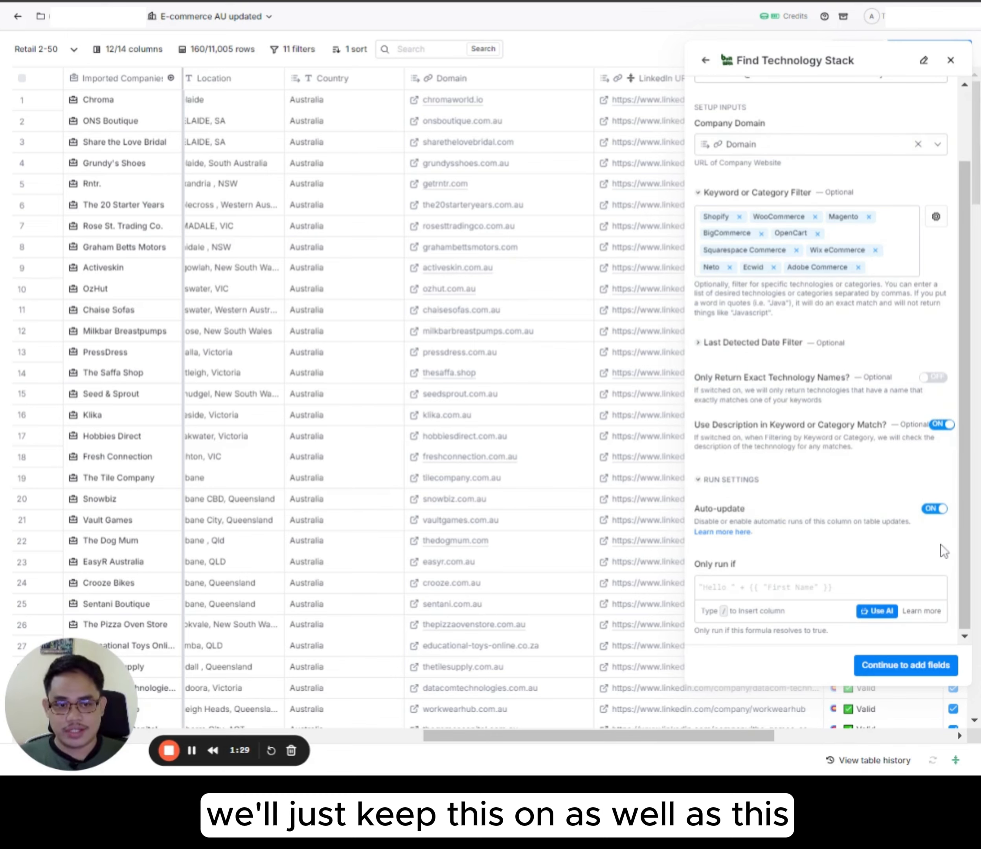
pyautogui.click(906, 665)
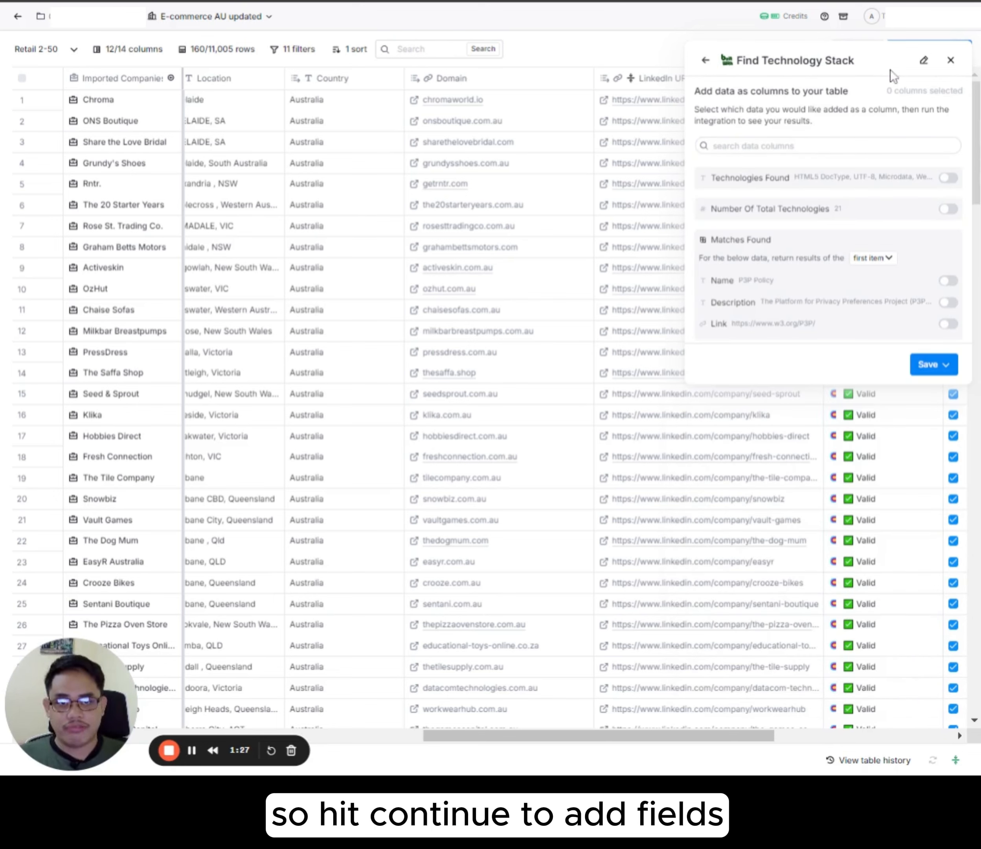
pyautogui.click(947, 181)
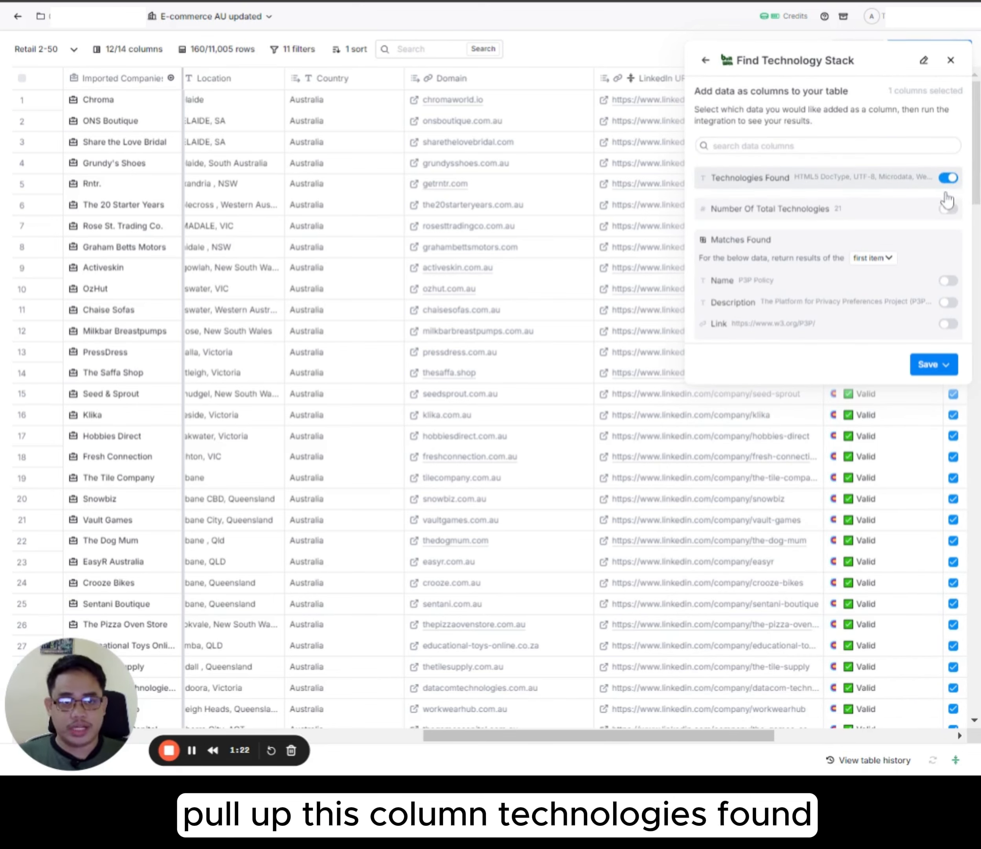
pyautogui.click(945, 364)
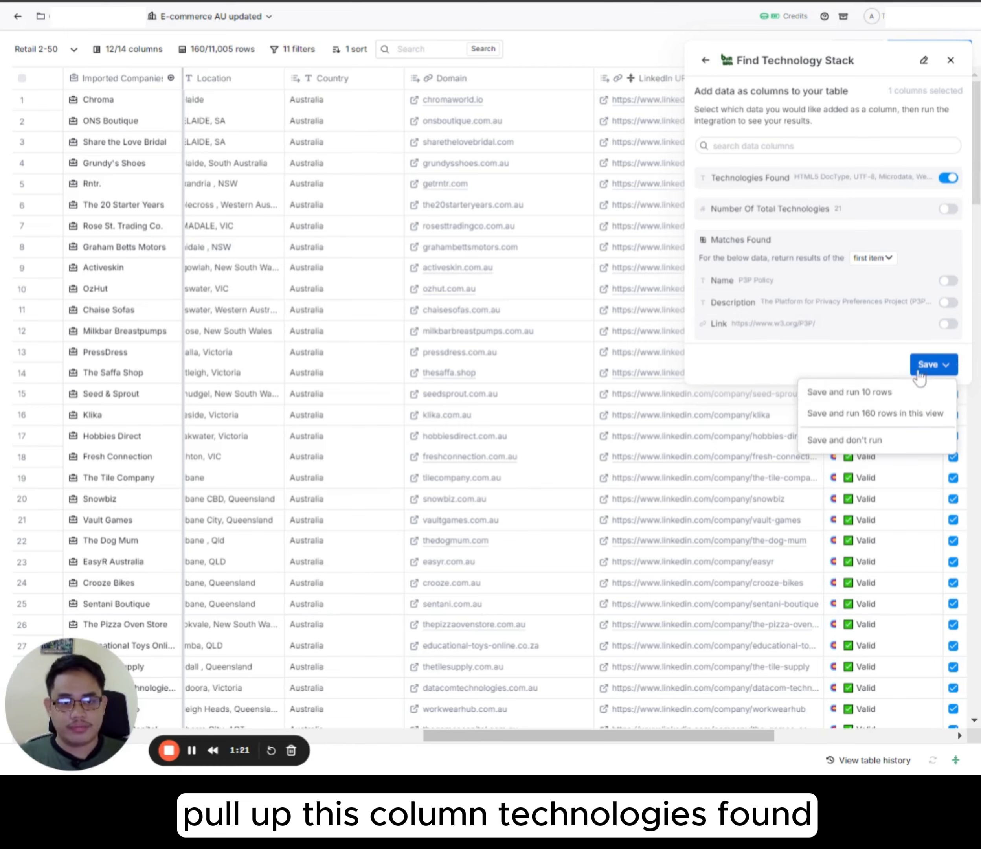
pyautogui.click(886, 395)
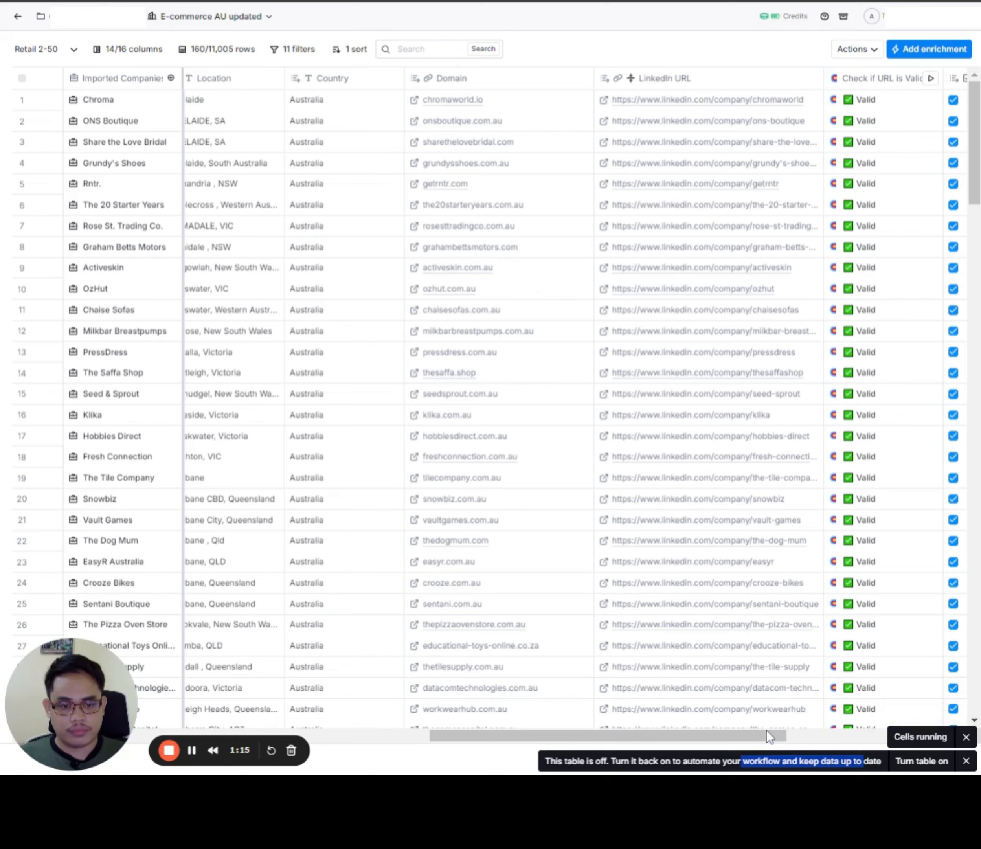
# Step: Dismiss the running notice and widen the Technologiesfound column at the end of the table
pyautogui.click(966, 736)
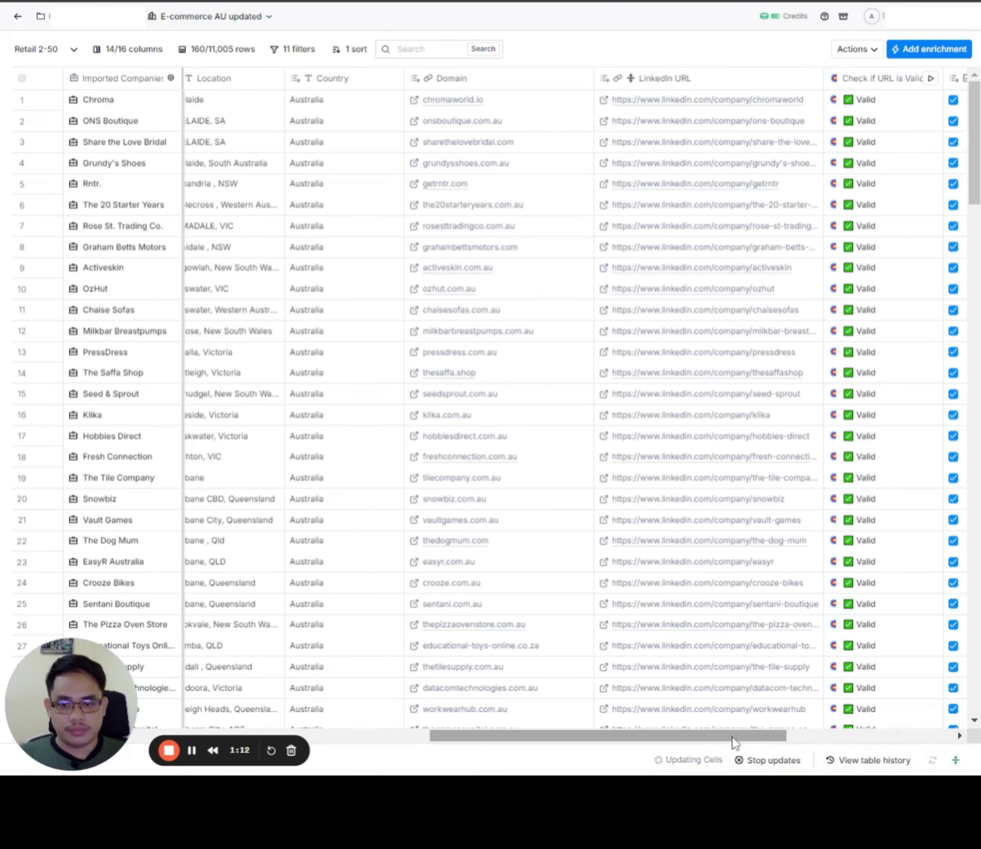
pyautogui.moveTo(732, 737); pyautogui.dragTo(903, 737)
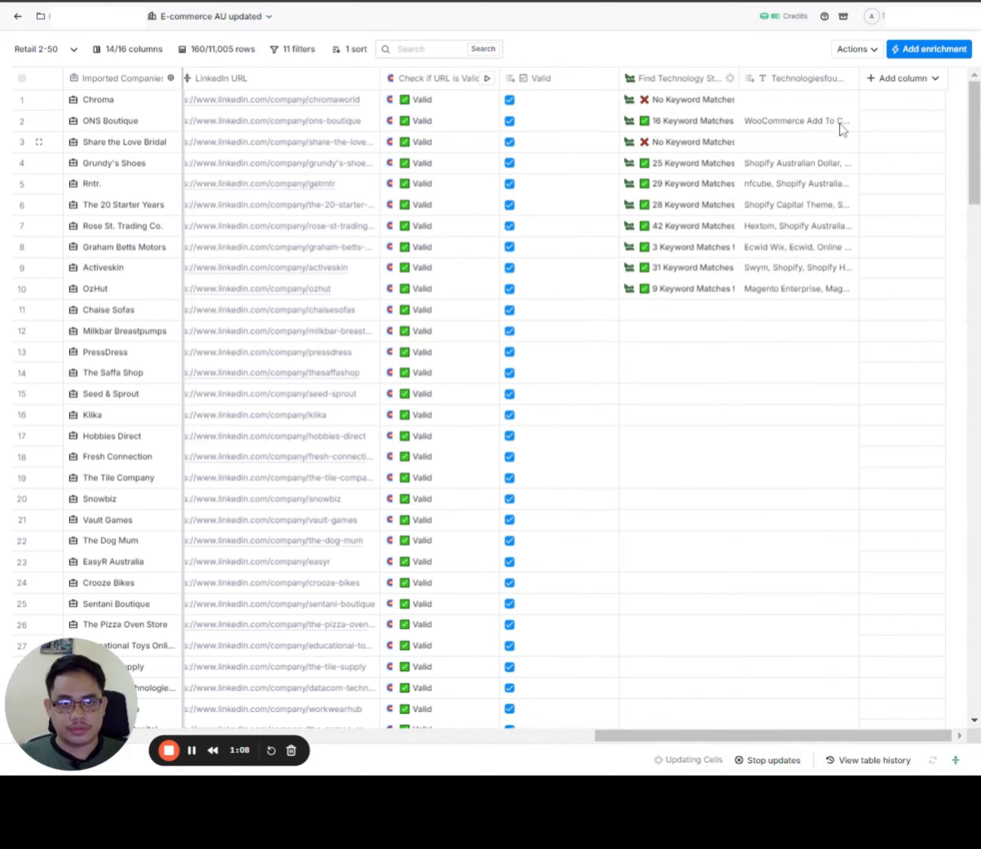
pyautogui.moveTo(858, 84); pyautogui.dragTo(951, 100)
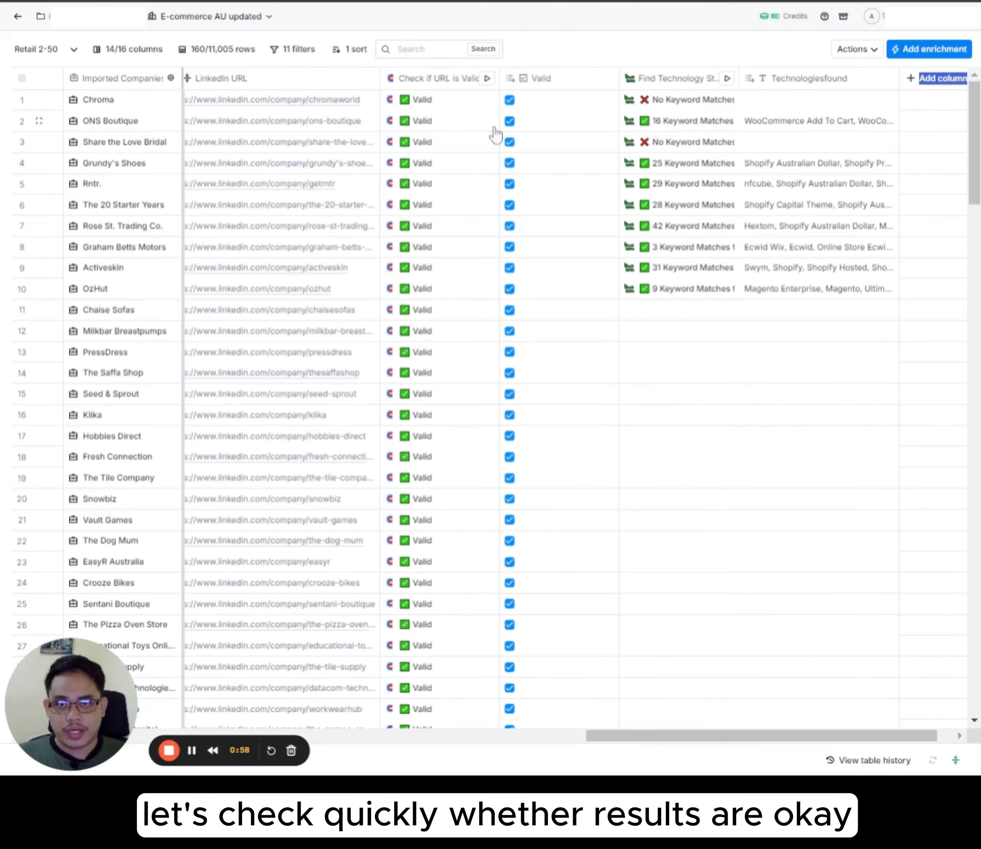
# Step: Check the ONS Boutique row by comparing its domain with the full list of technologies found
pyautogui.moveTo(688, 737); pyautogui.dragTo(592, 743)
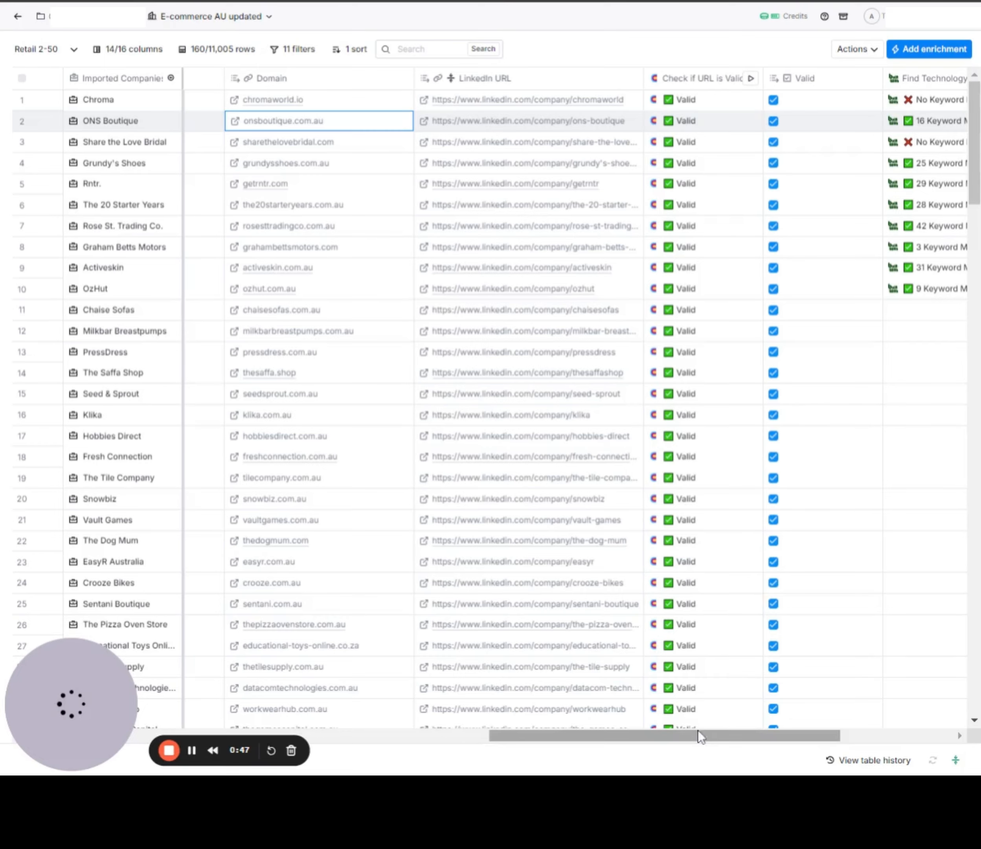
pyautogui.moveTo(698, 730); pyautogui.dragTo(811, 731)
pyautogui.doubleClick(768, 119)
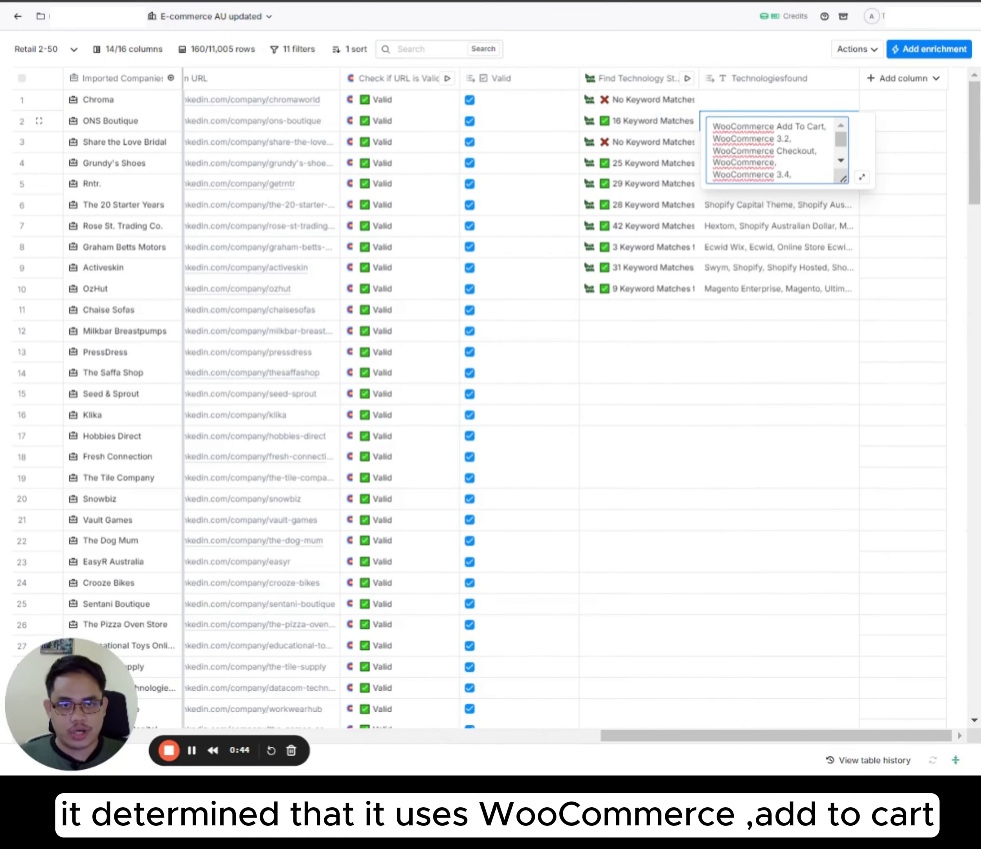
pyautogui.click(791, 254)
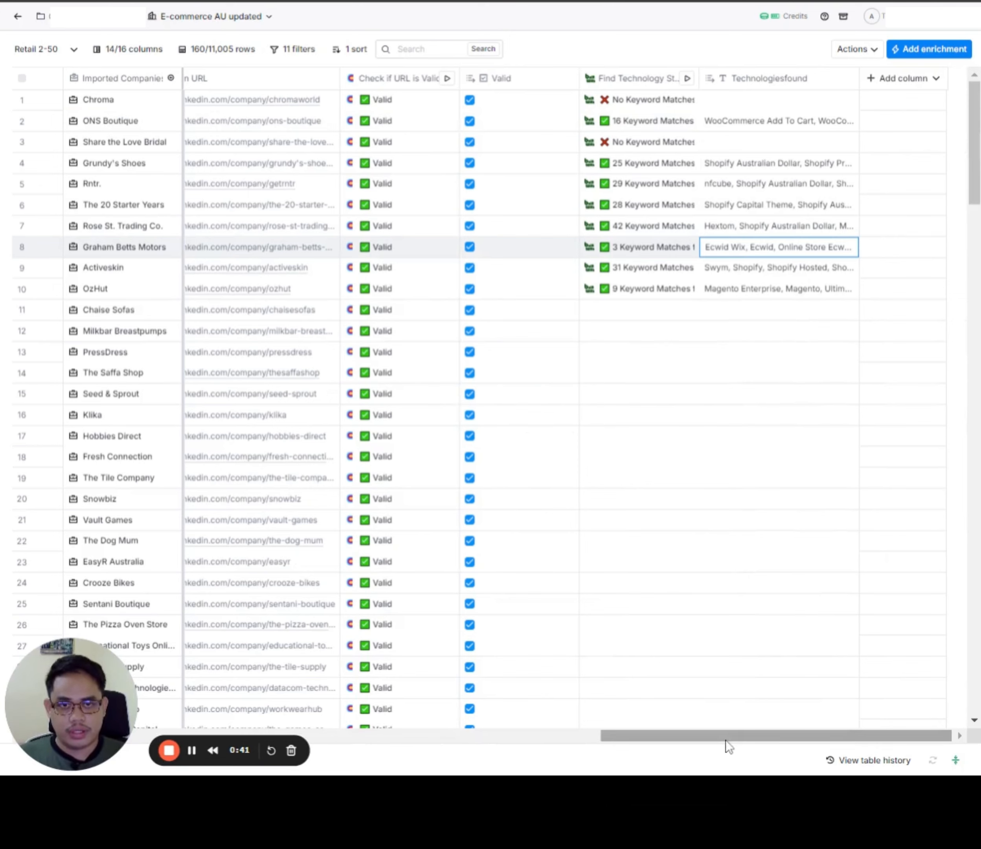
# Step: Open the Grundy's Shoes domain from the table and examine the Chroma website for signs of an e-commerce platform or payment option
pyautogui.moveTo(726, 740); pyautogui.dragTo(615, 747)
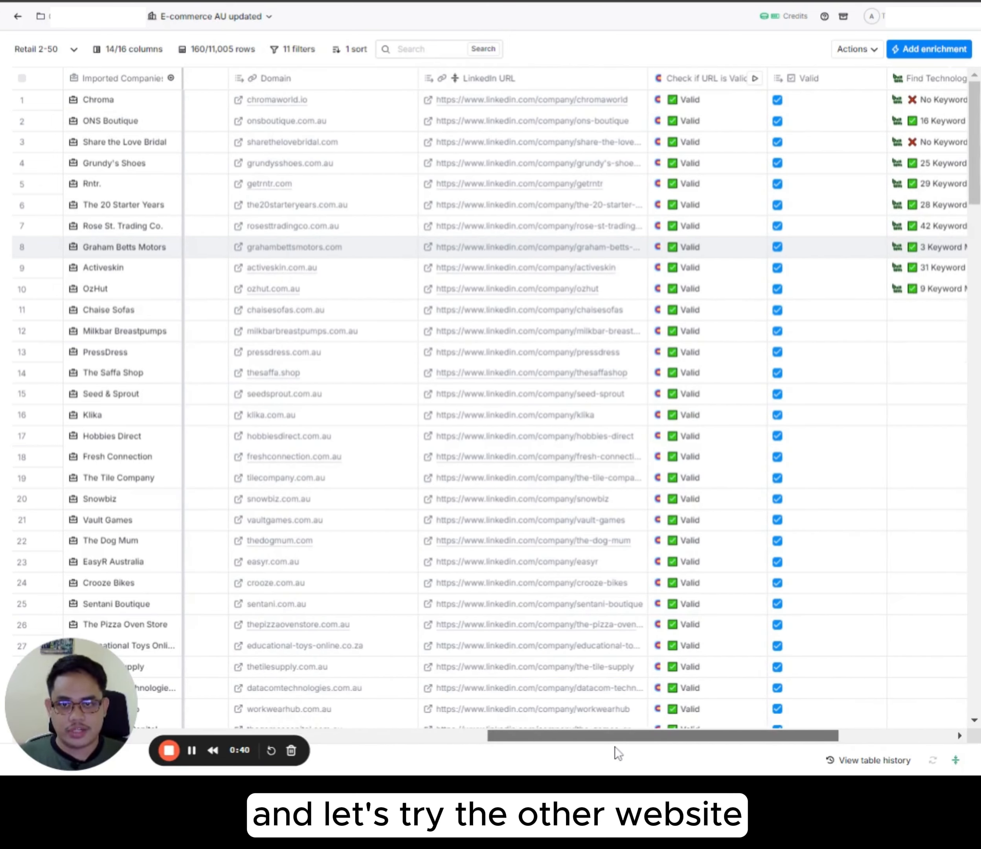
pyautogui.click(239, 164)
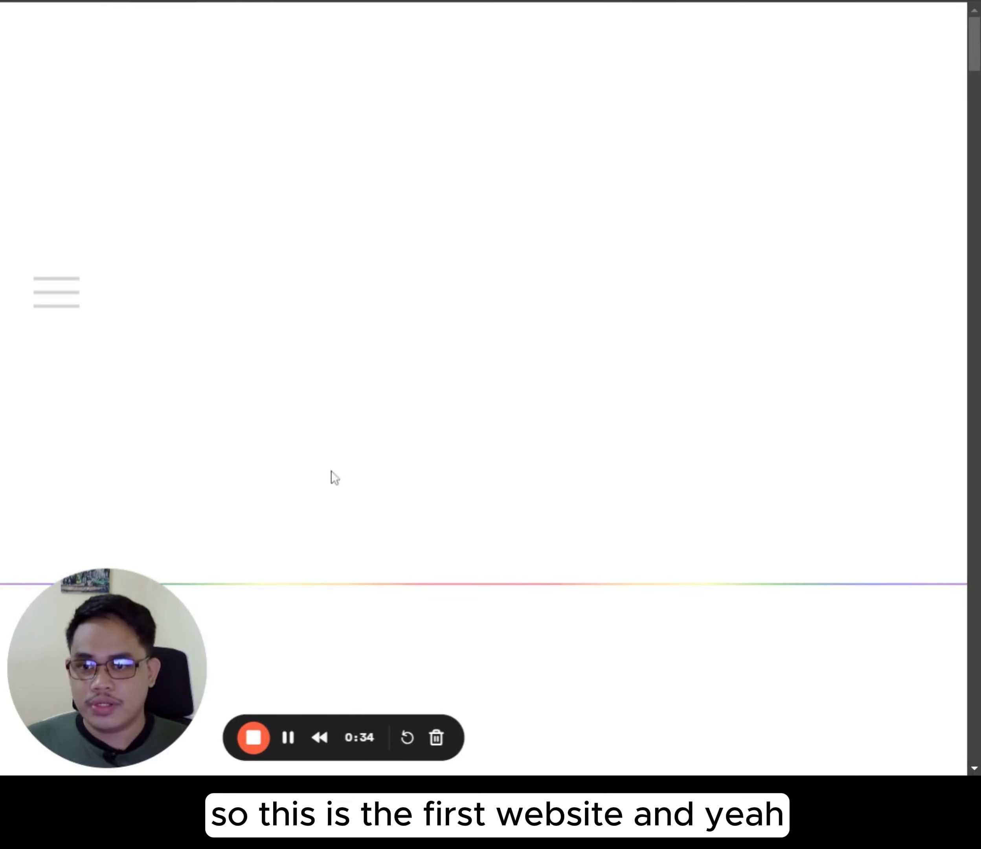
pyautogui.scroll(-15, 391, 331)
pyautogui.scroll(-15, 535, 347)
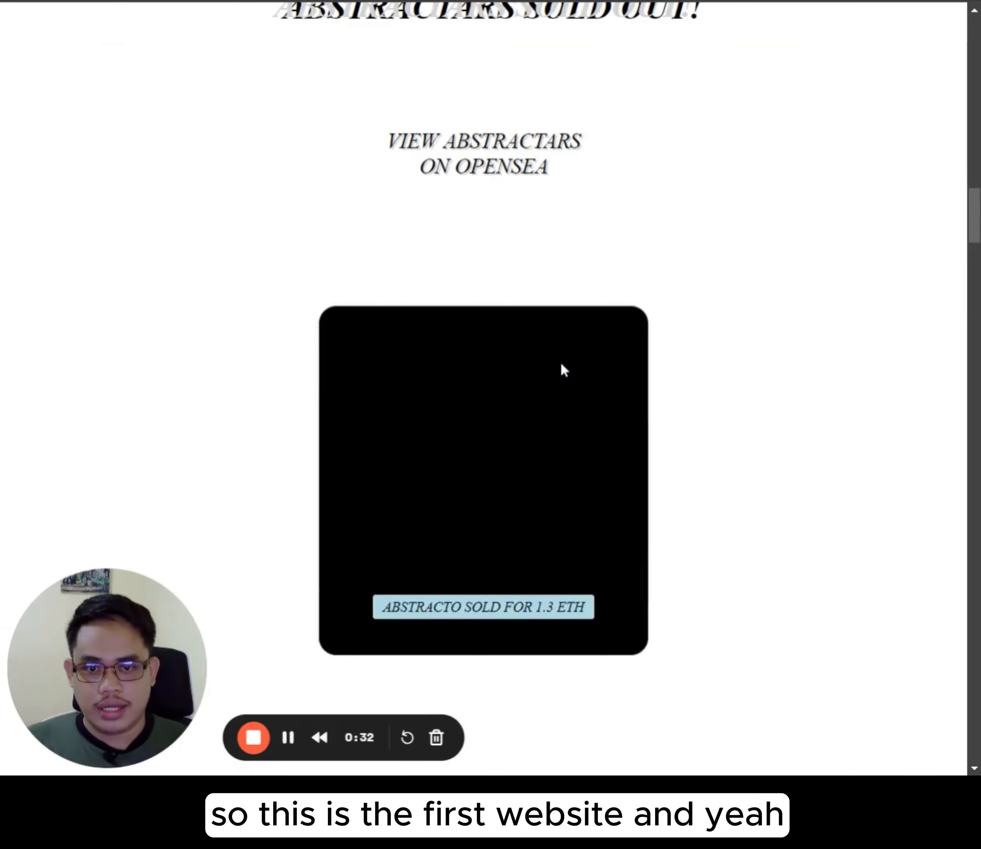
pyautogui.scroll(-20, 354, 424)
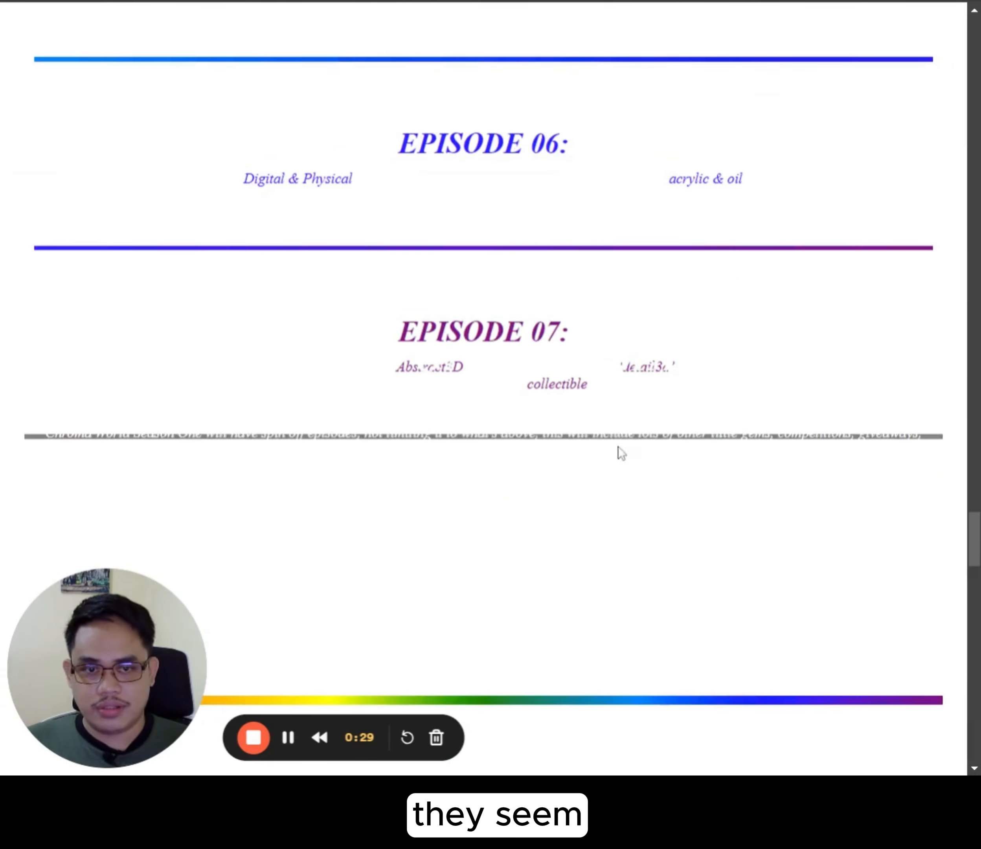
pyautogui.scroll(20, 715, 504)
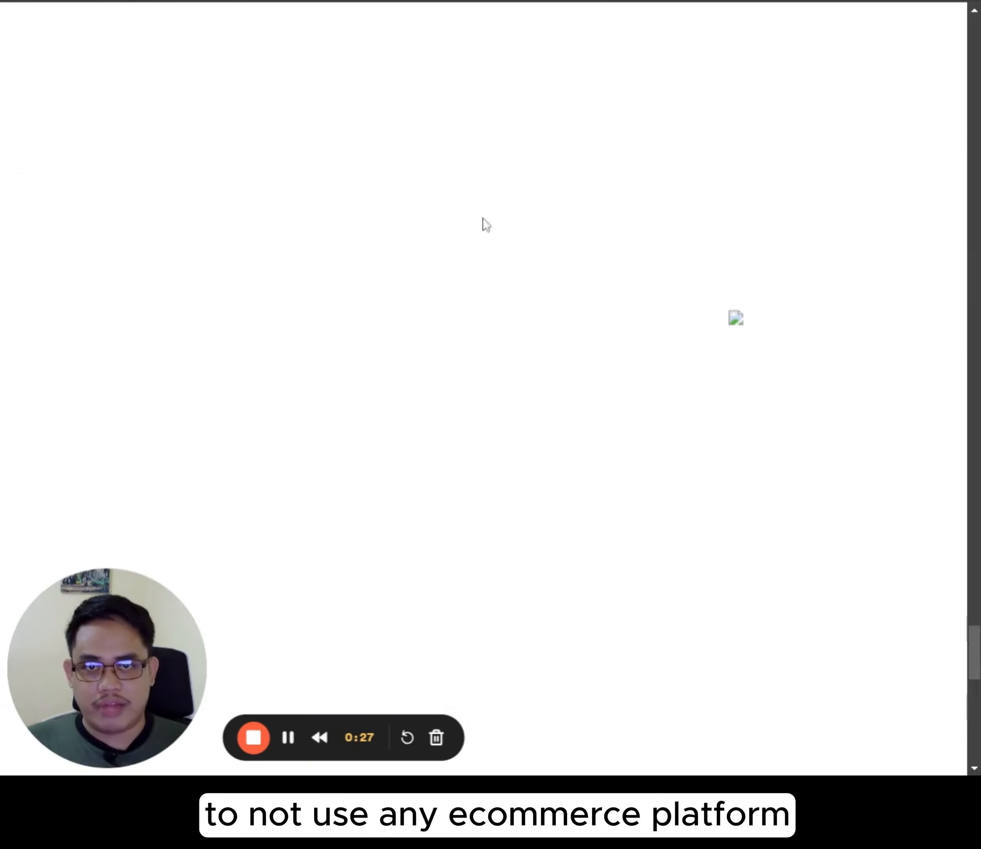
pyautogui.scroll(20, 558, 458)
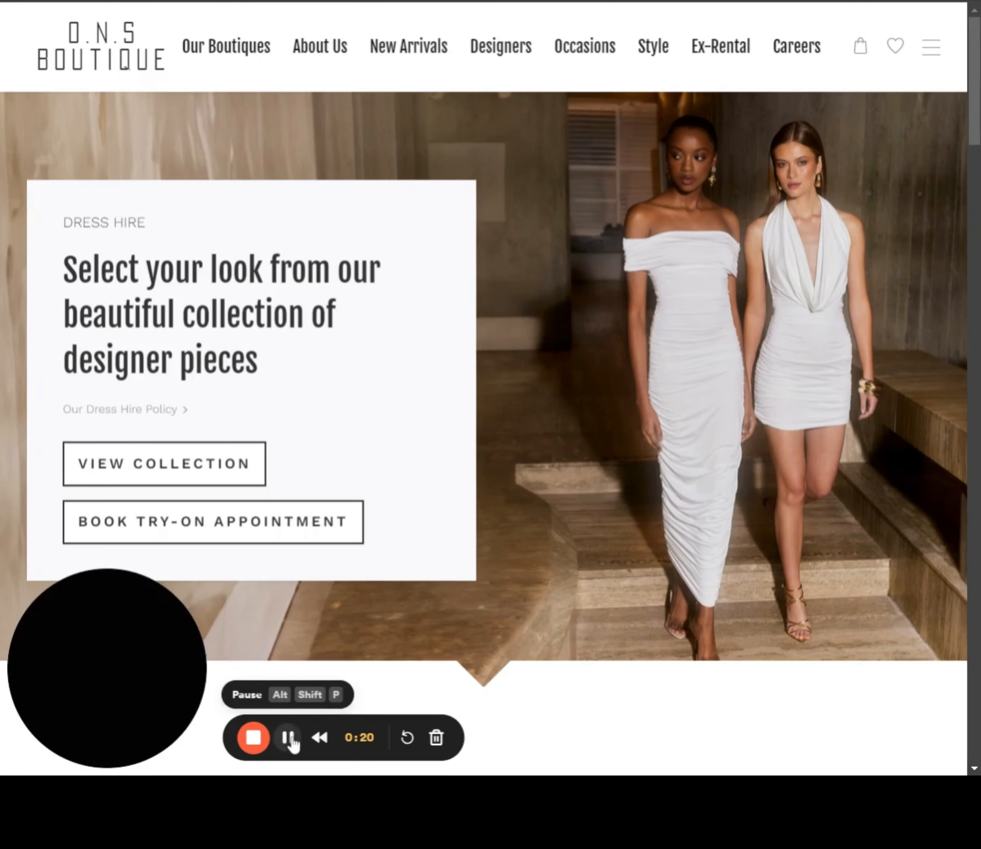
# Step: Check the ONS Boutique site's products and shopping bag, and look over the Grundy's Shoes storefront
pyautogui.scroll(-20, 296, 382)
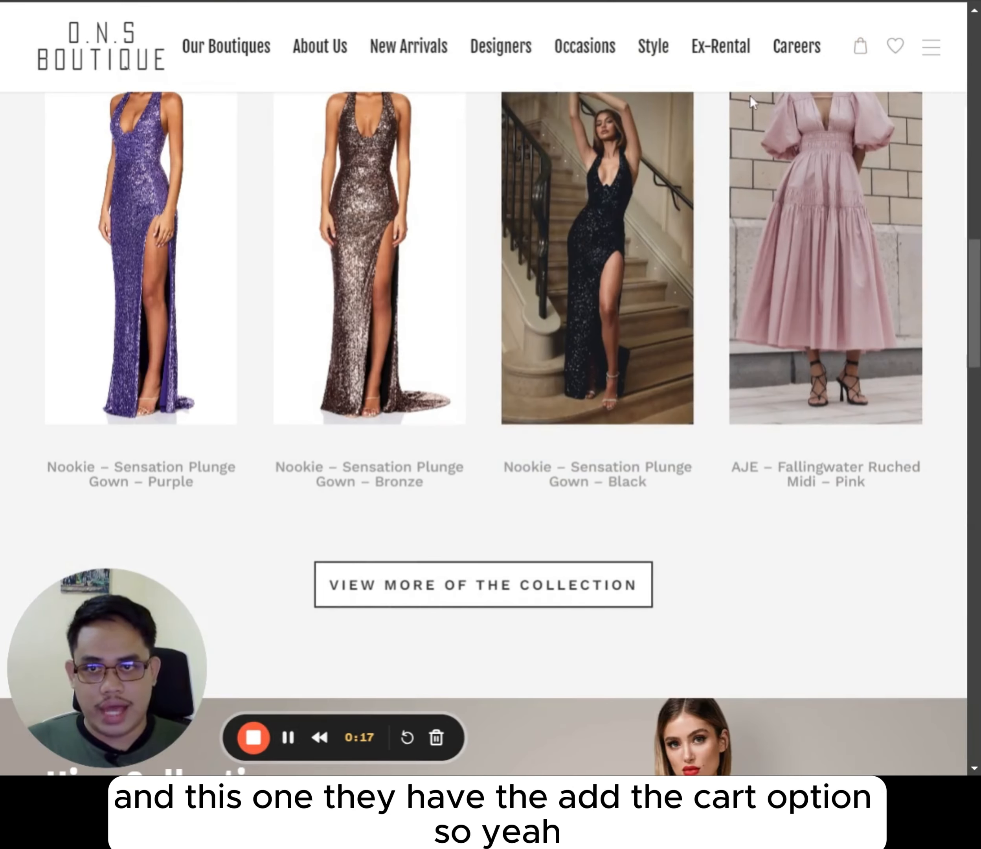
pyautogui.click(861, 53)
pyautogui.scroll(-10, 644, 474)
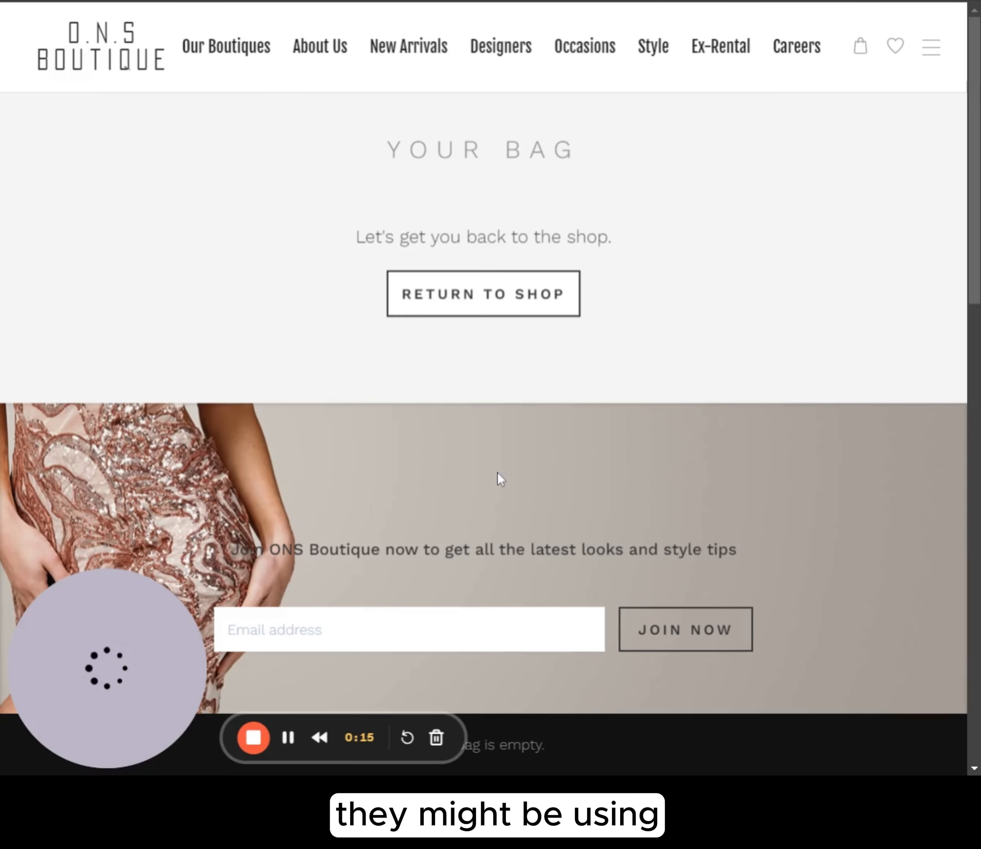
pyautogui.scroll(-15, 361, 524)
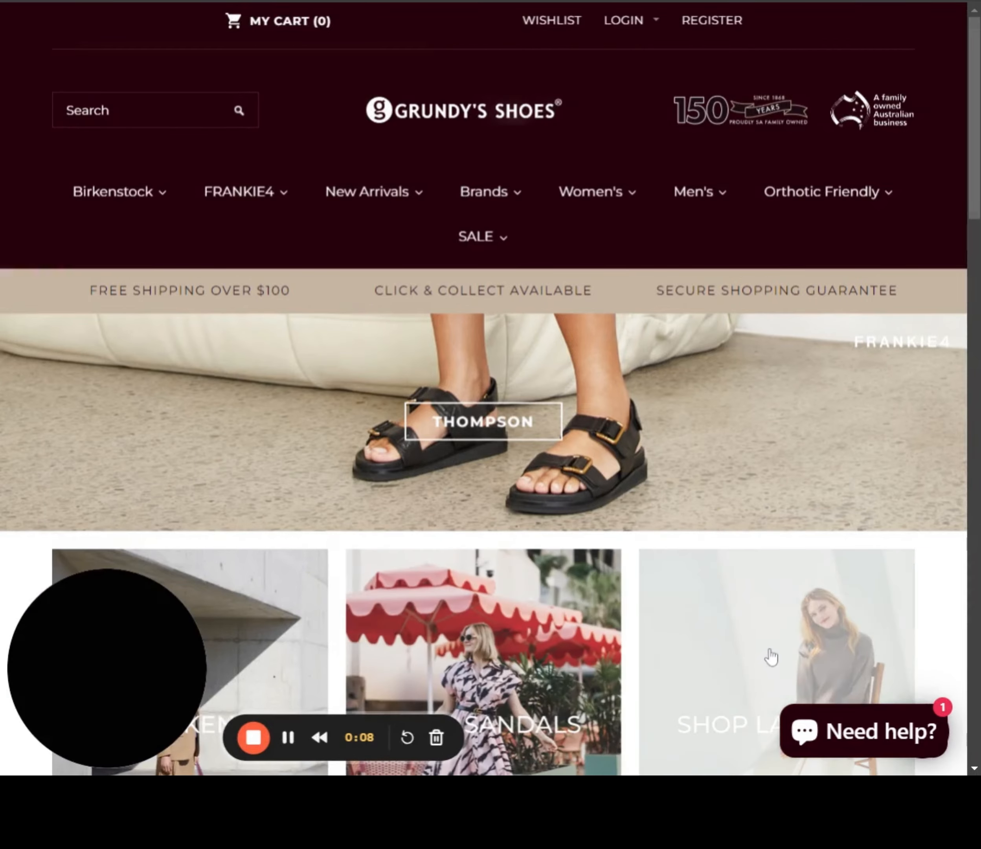
pyautogui.scroll(-10, 558, 362)
pyautogui.scroll(-15, 697, 392)
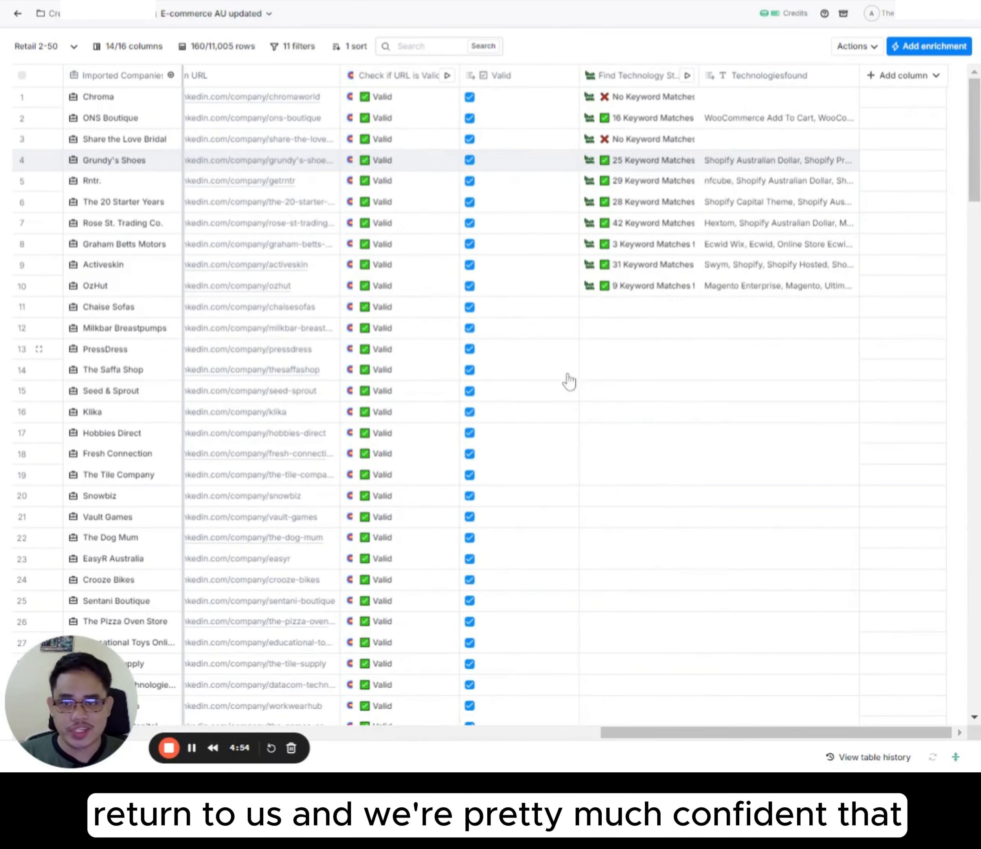
# Step: Widen the Technologiesfound column and run the Find Technology Stack enrichment on all rows that haven't run or have errors
pyautogui.moveTo(856, 85); pyautogui.dragTo(903, 130)
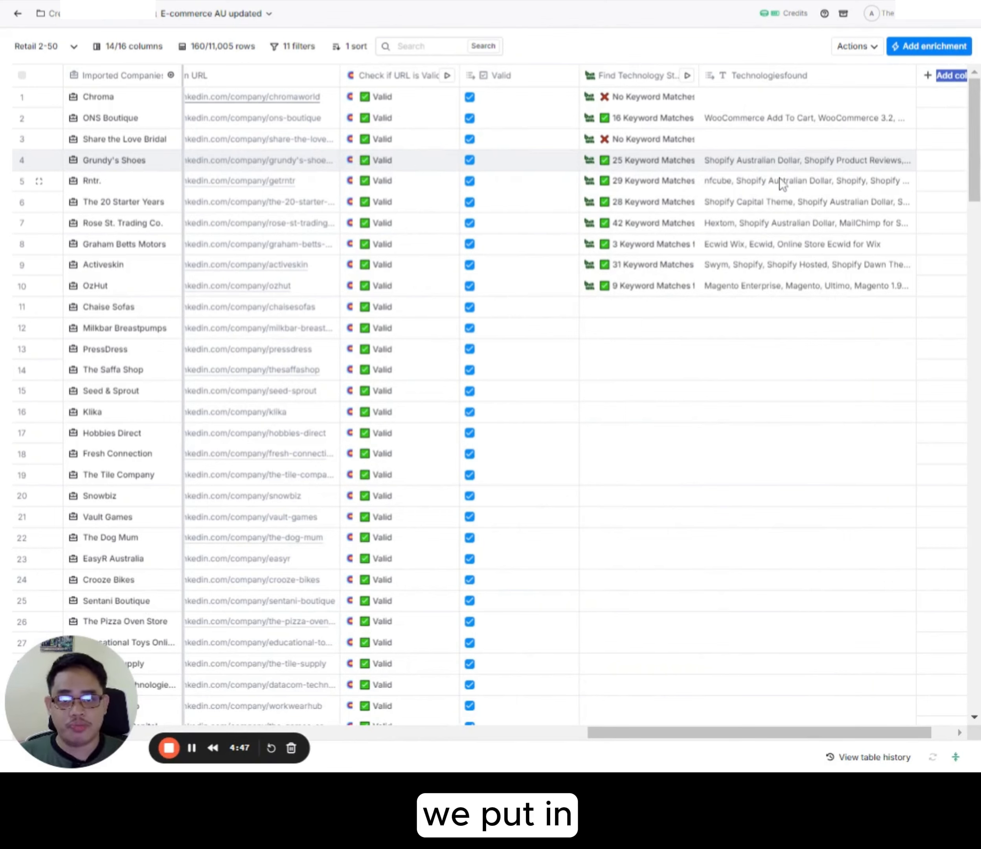
pyautogui.click(688, 79)
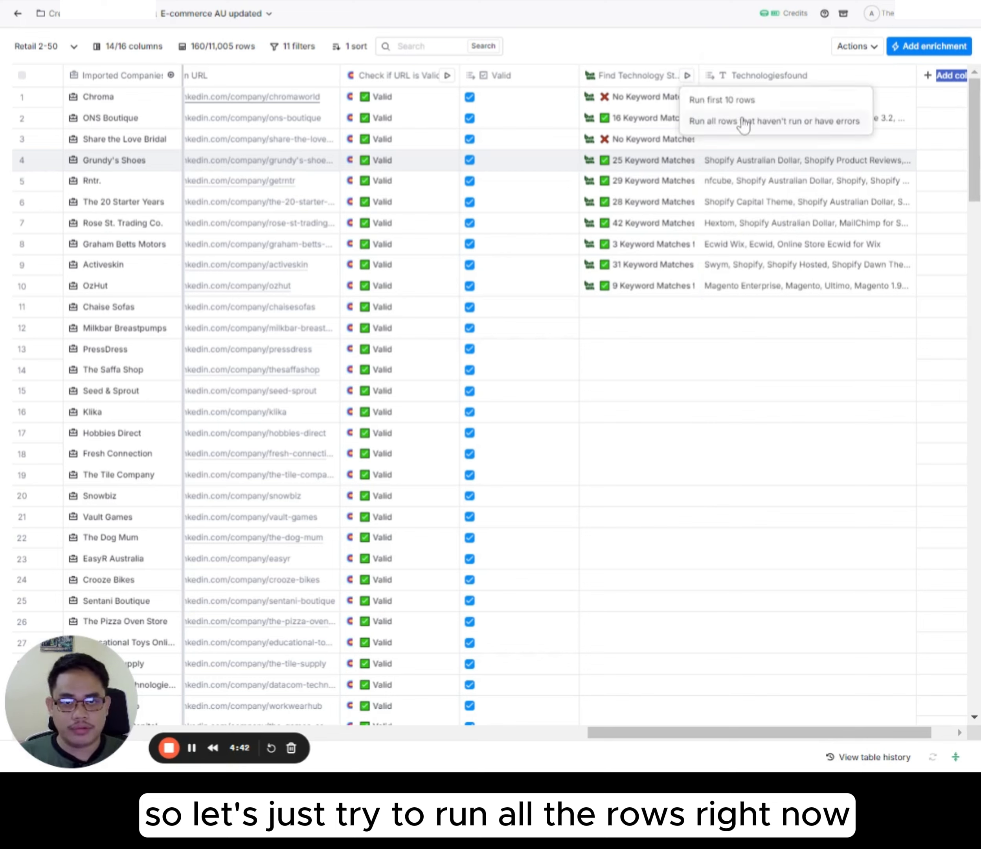
pyautogui.click(745, 123)
pyautogui.moveTo(764, 731); pyautogui.dragTo(956, 723)
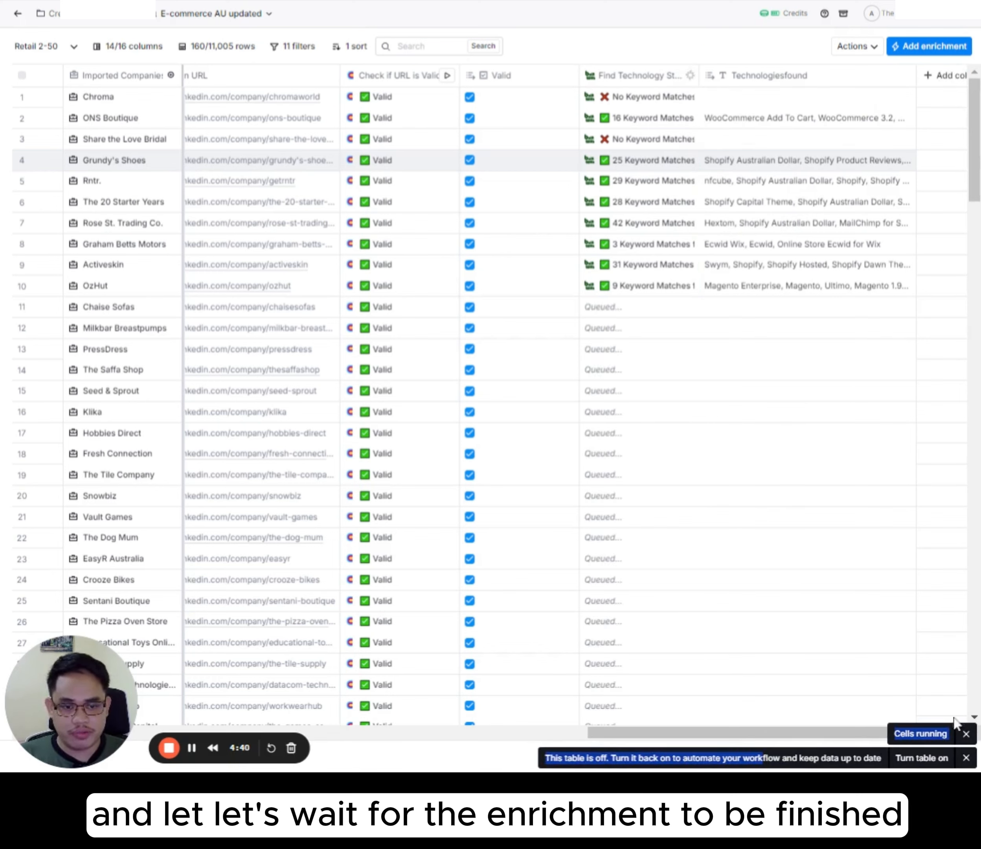
pyautogui.click(966, 758)
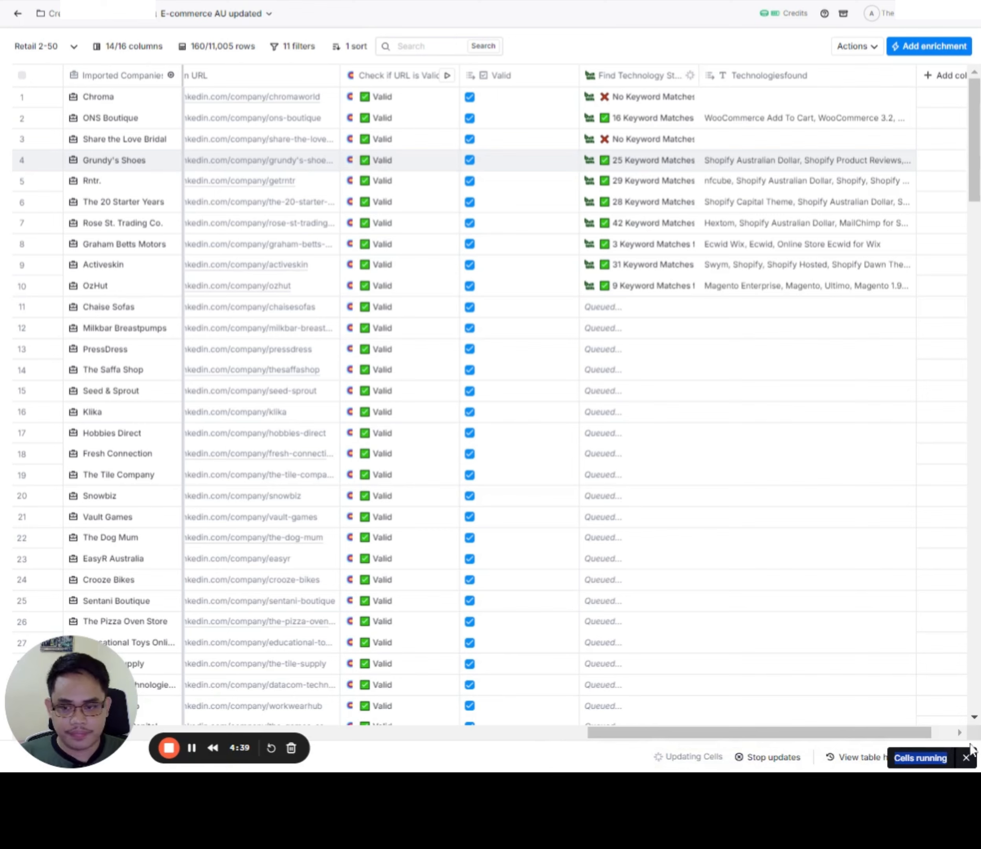
pyautogui.click(191, 748)
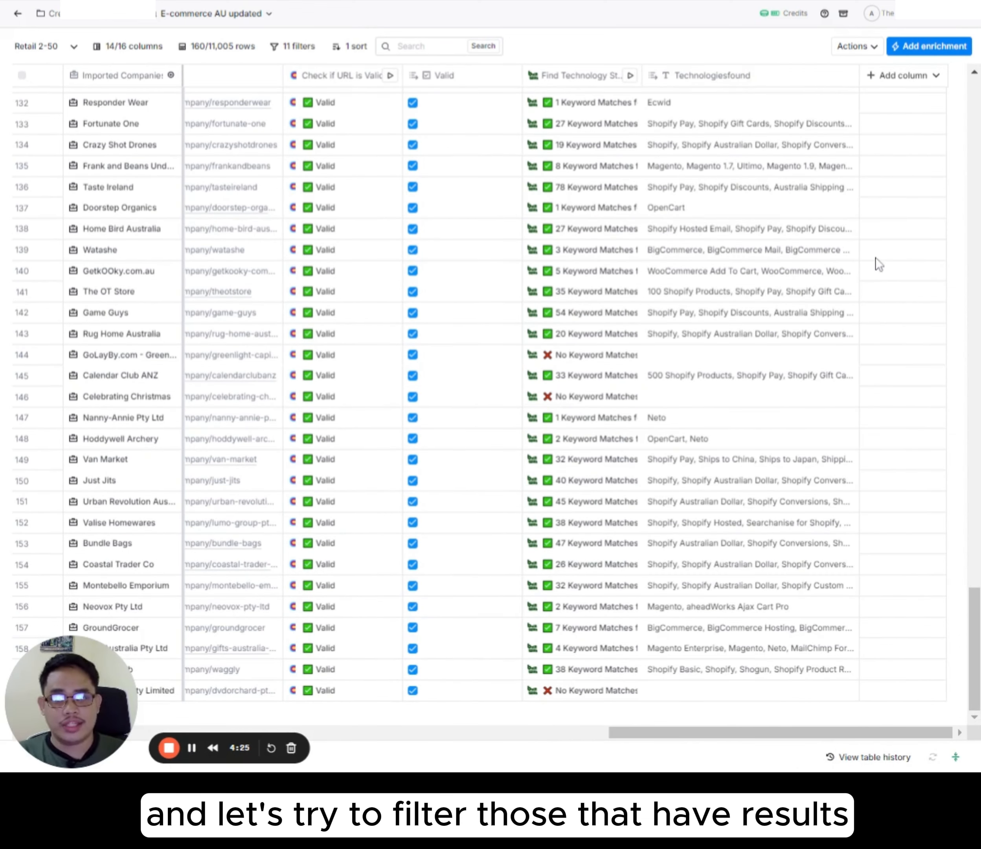
# Step: Filter the table to rows where Technologiesfound is not empty
pyautogui.click(720, 83)
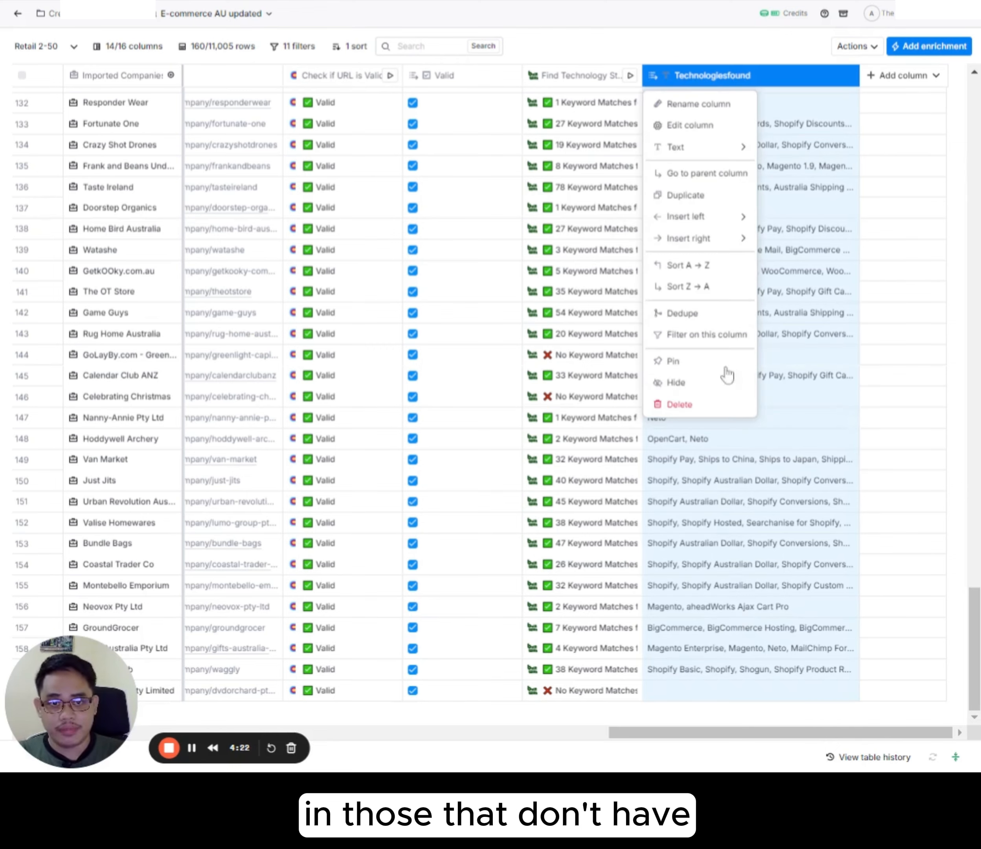
pyautogui.click(710, 336)
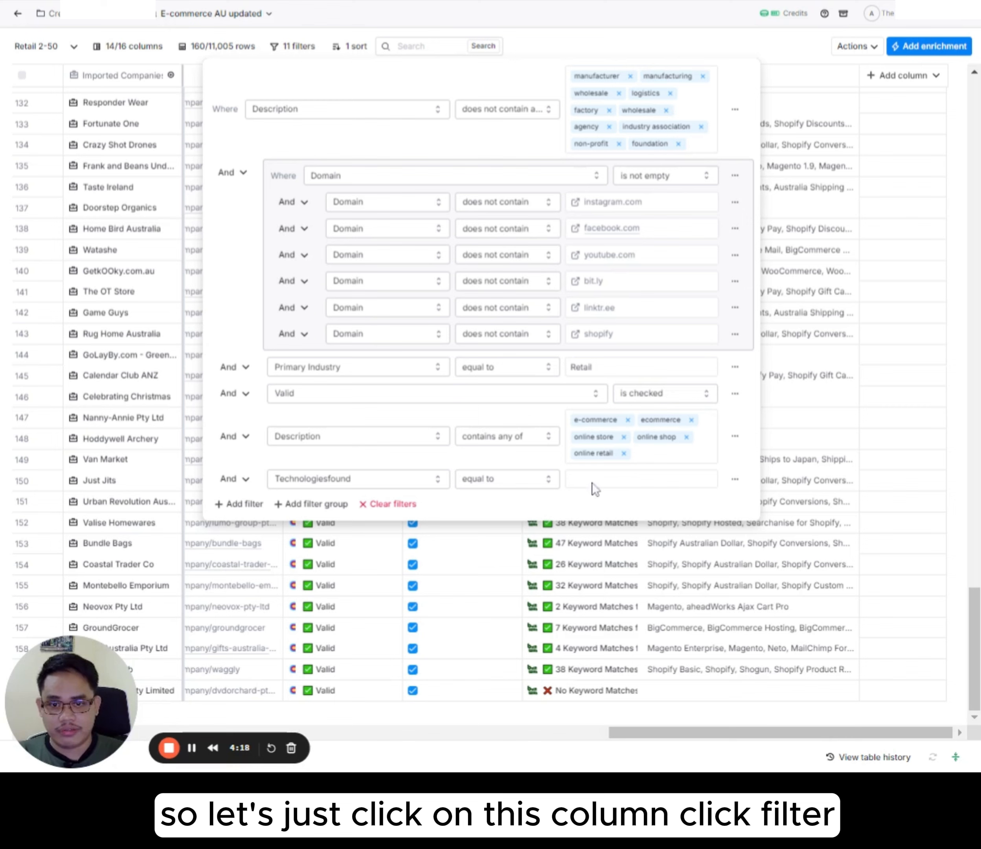
pyautogui.click(466, 479)
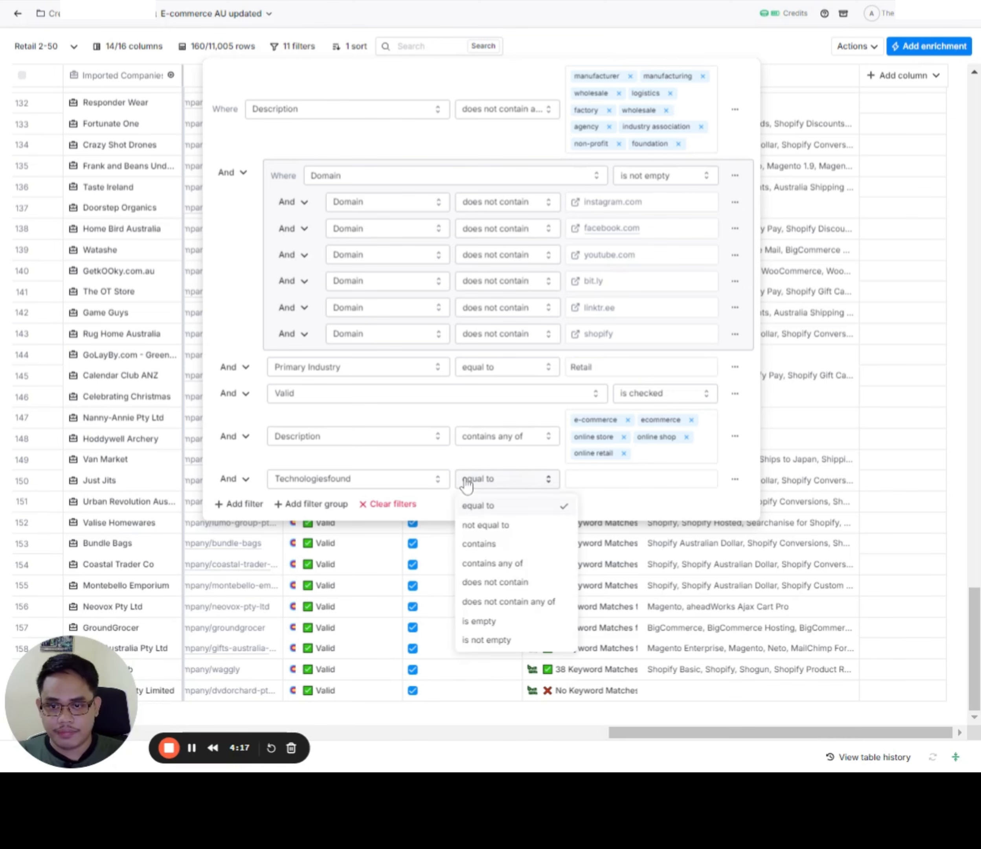
pyautogui.click(499, 643)
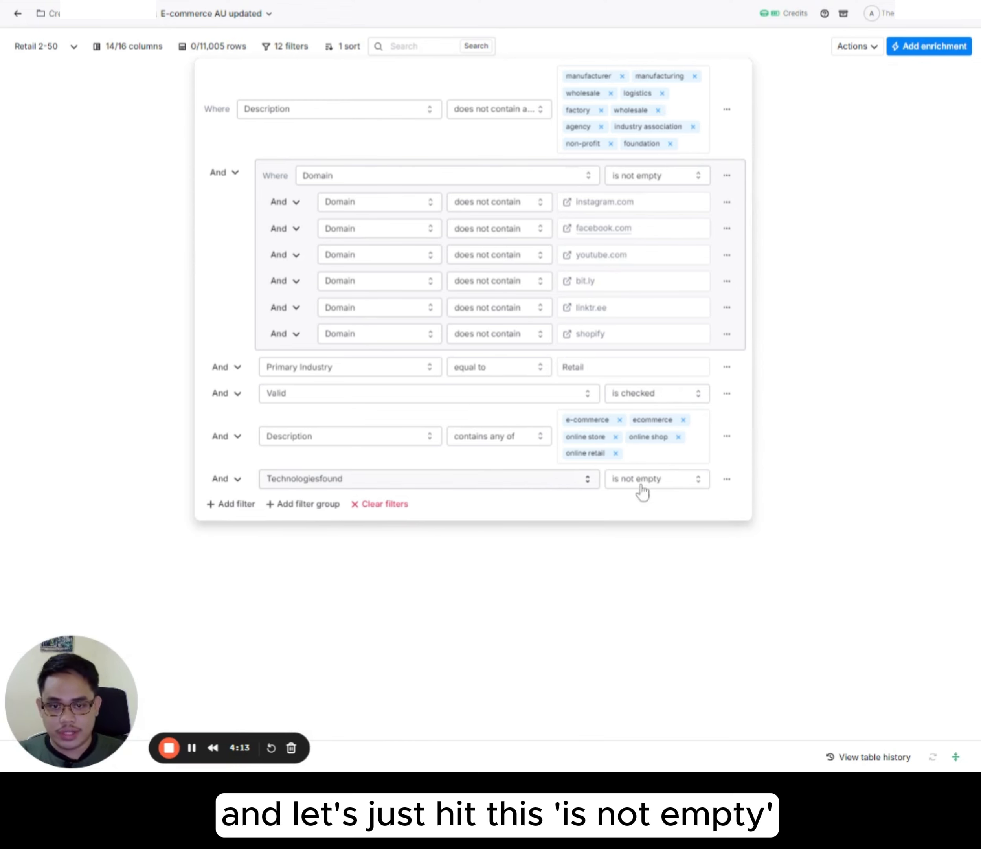
pyautogui.click(775, 58)
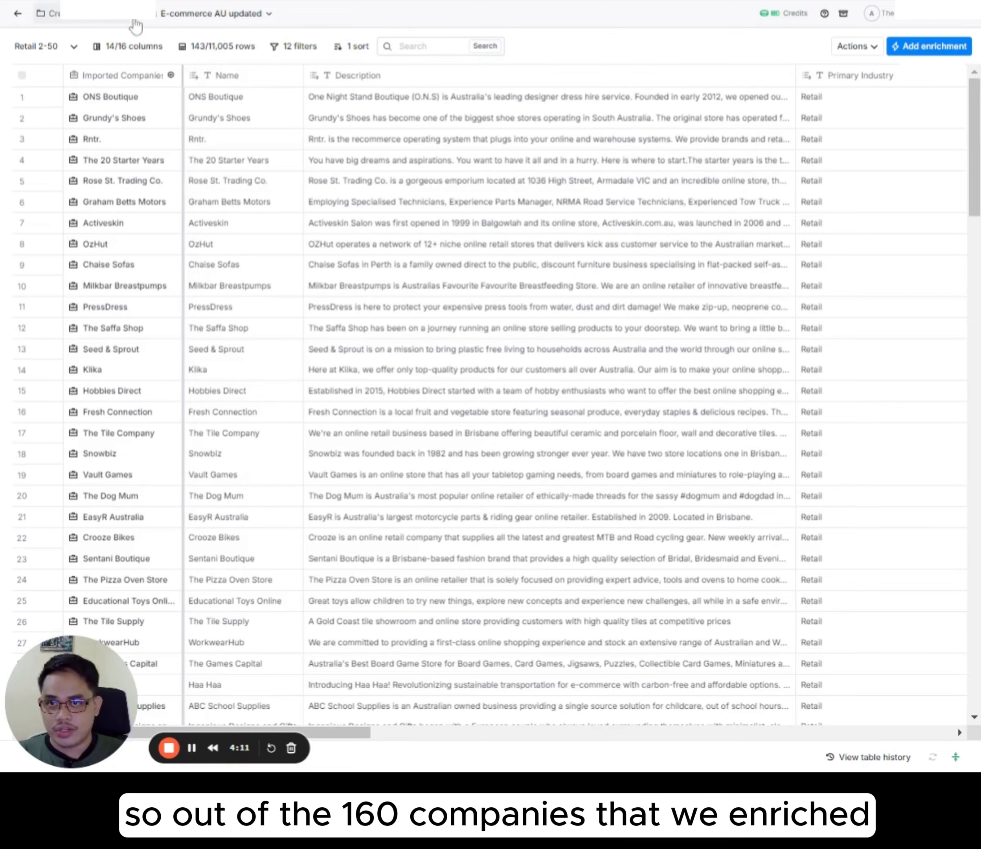
# Step: Look through the filtered companies and the technologies found for them, from the first row to the last
pyautogui.moveTo(397, 728); pyautogui.dragTo(953, 734)
pyautogui.scroll(-10, 860, 341)
pyautogui.scroll(-5, 864, 337)
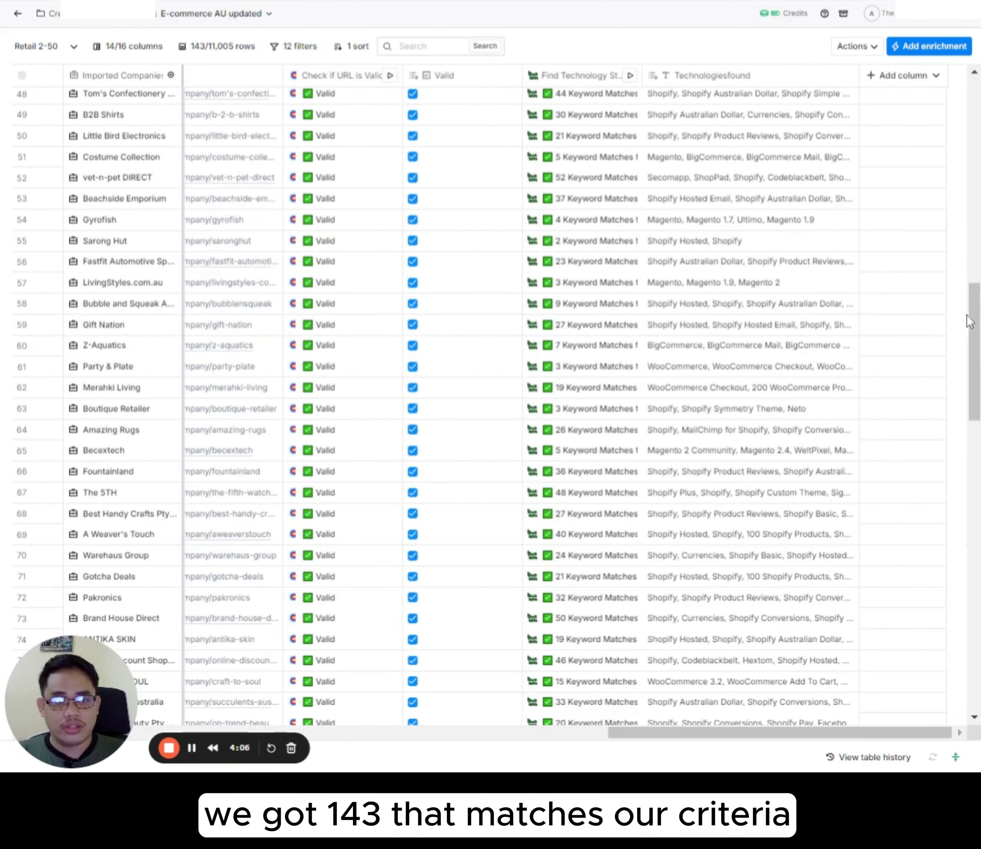
pyautogui.moveTo(970, 322); pyautogui.dragTo(972, 689)
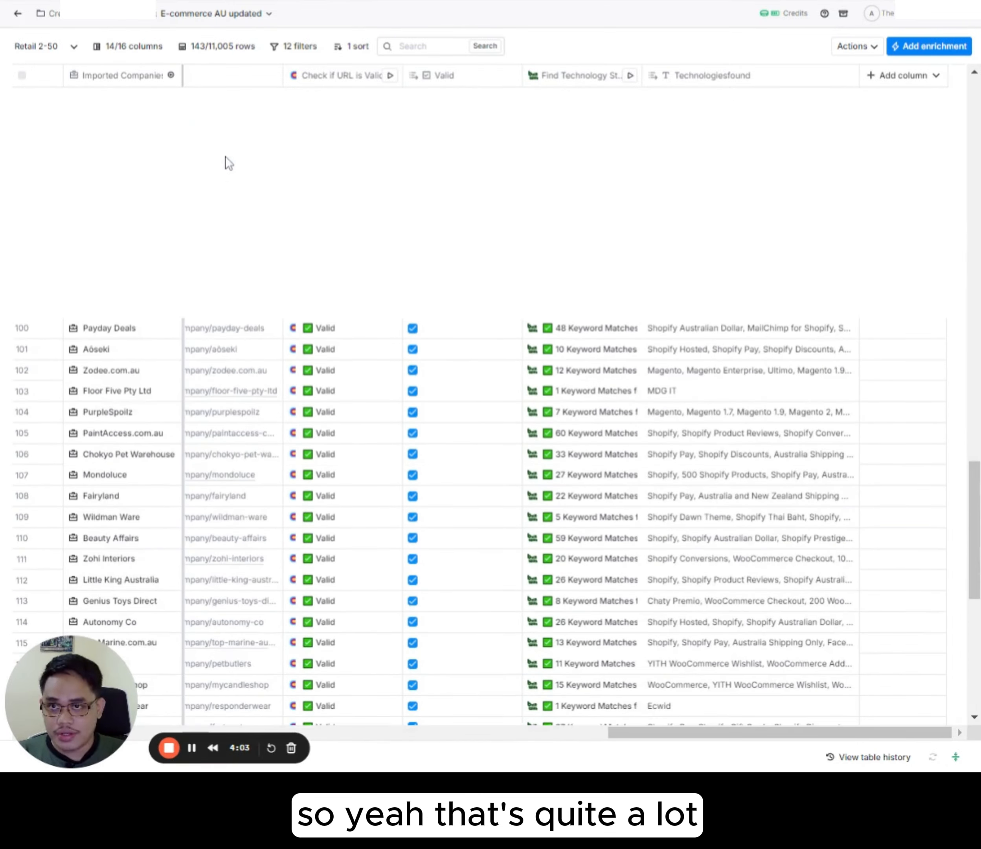
pyautogui.scroll(20, 712, 285)
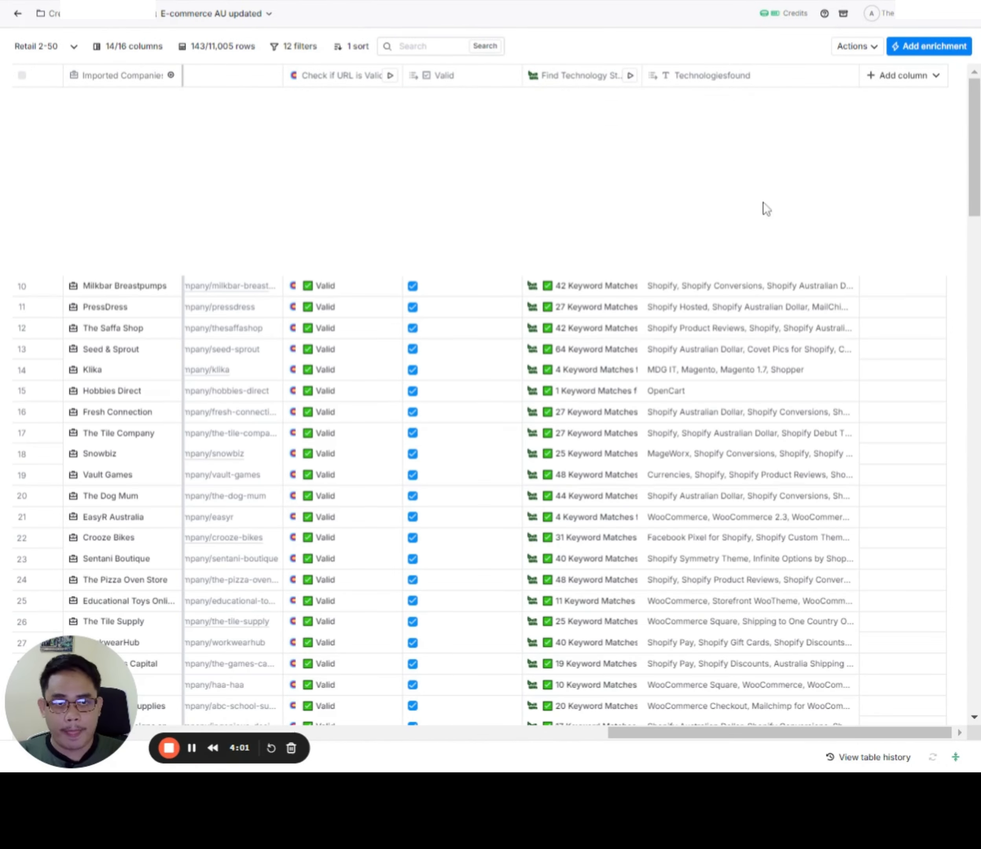
pyautogui.scroll(3, 722, 386)
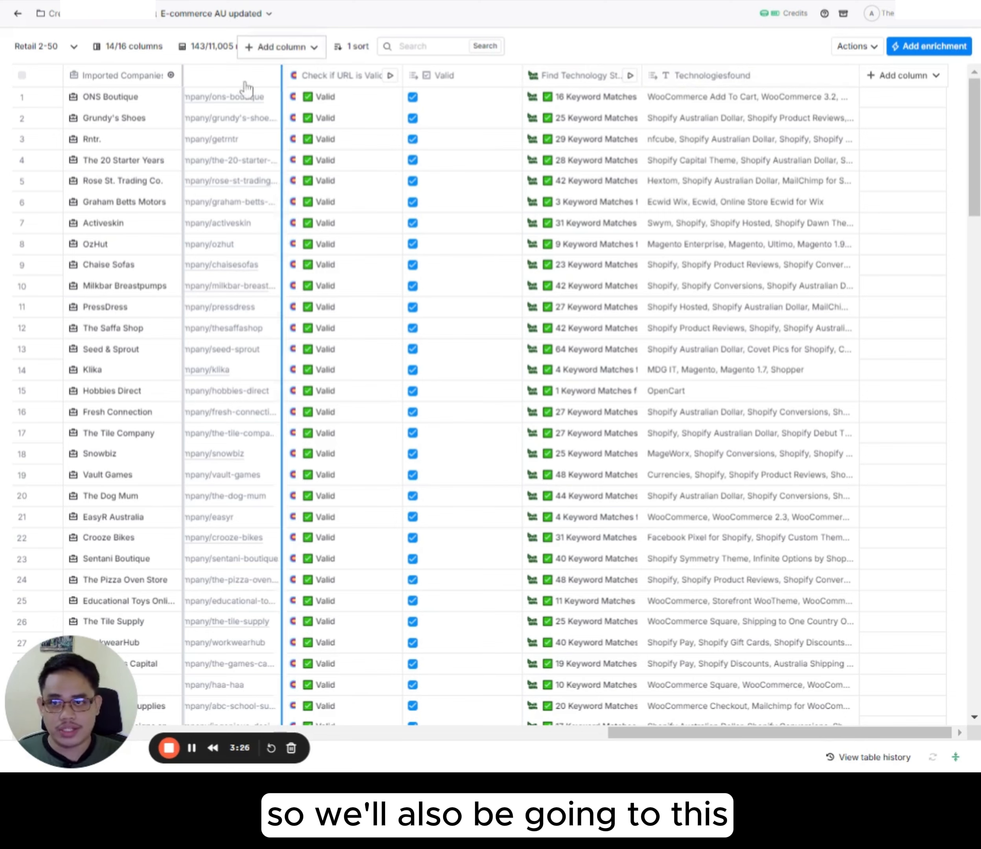
# Step: Add another filter so that Technologiesfound contains Shopify
pyautogui.click(732, 84)
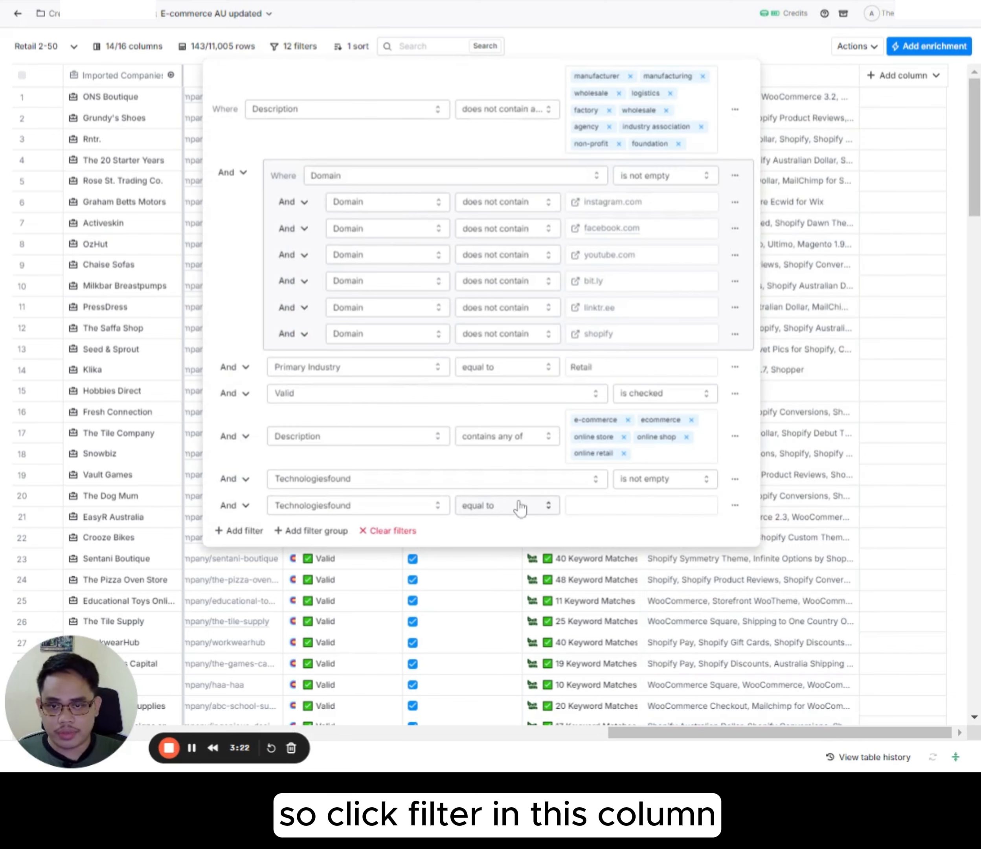
pyautogui.click(514, 507)
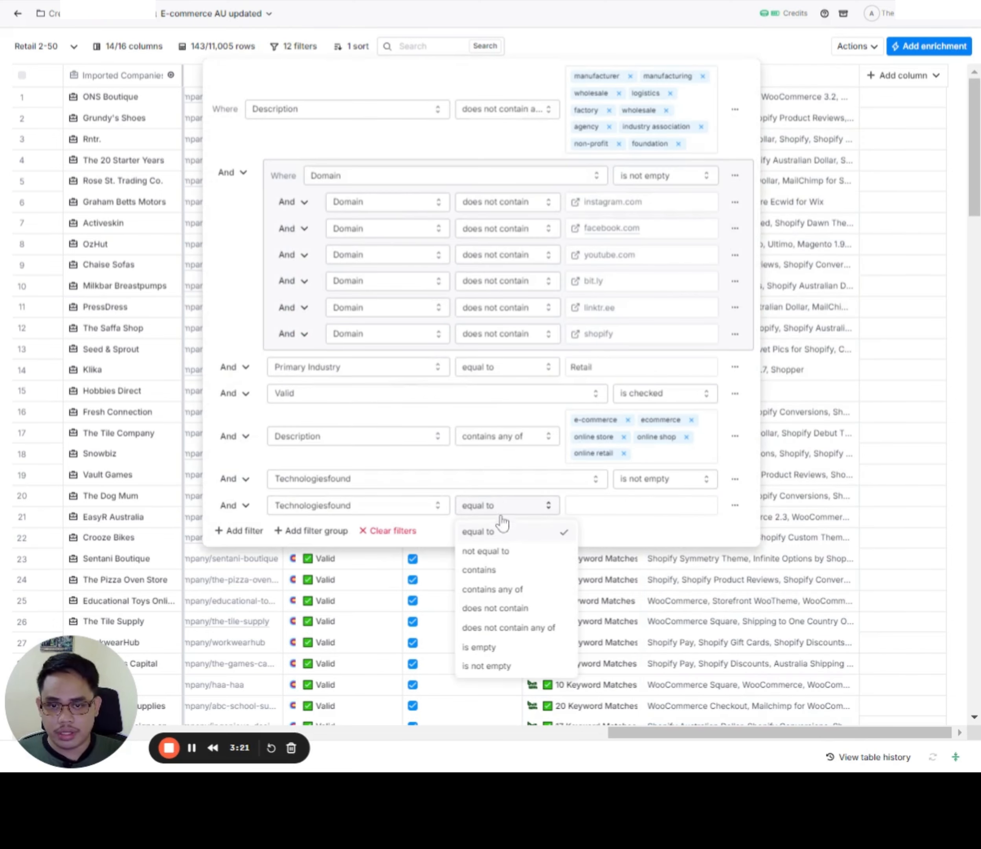
pyautogui.click(481, 573)
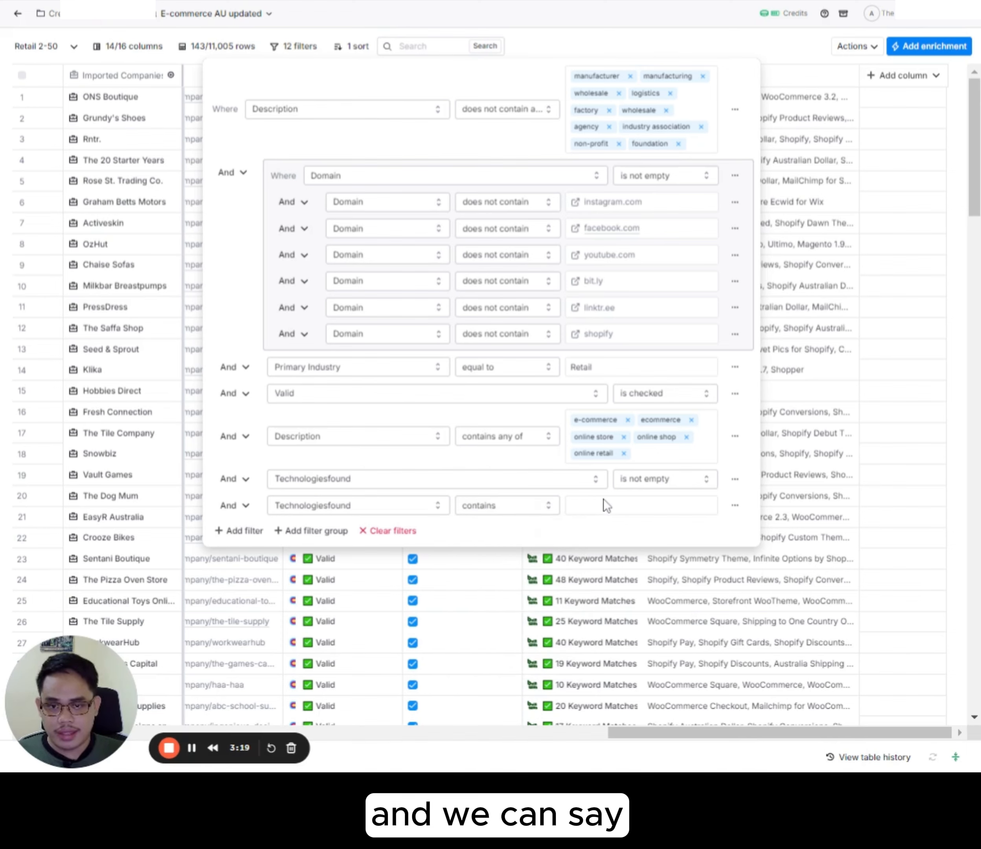
pyautogui.click(603, 500)
pyautogui.write('Shopify')
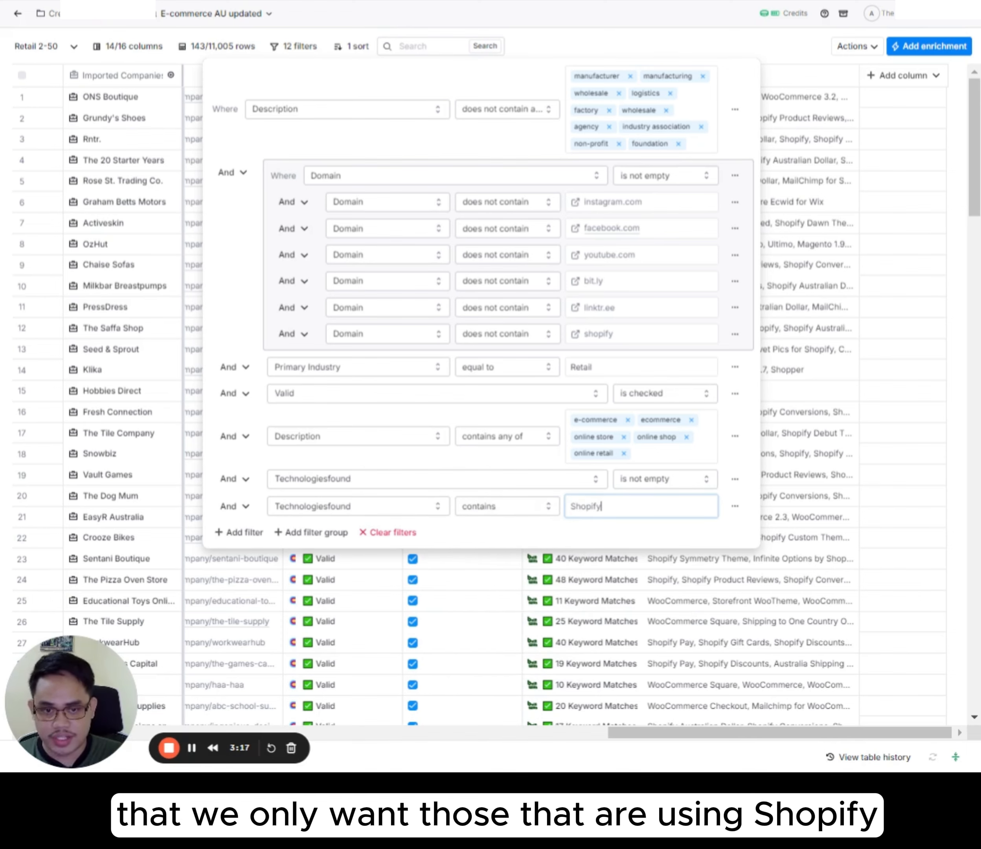
pyautogui.click(468, 536)
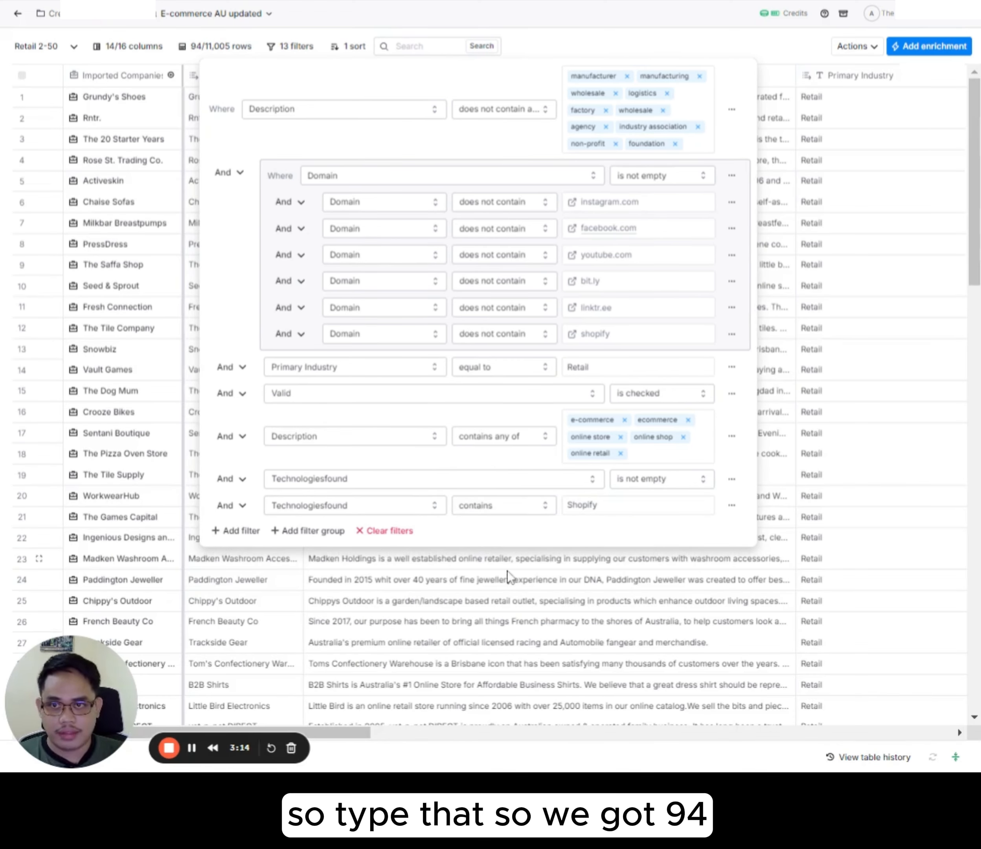
pyautogui.click(603, 49)
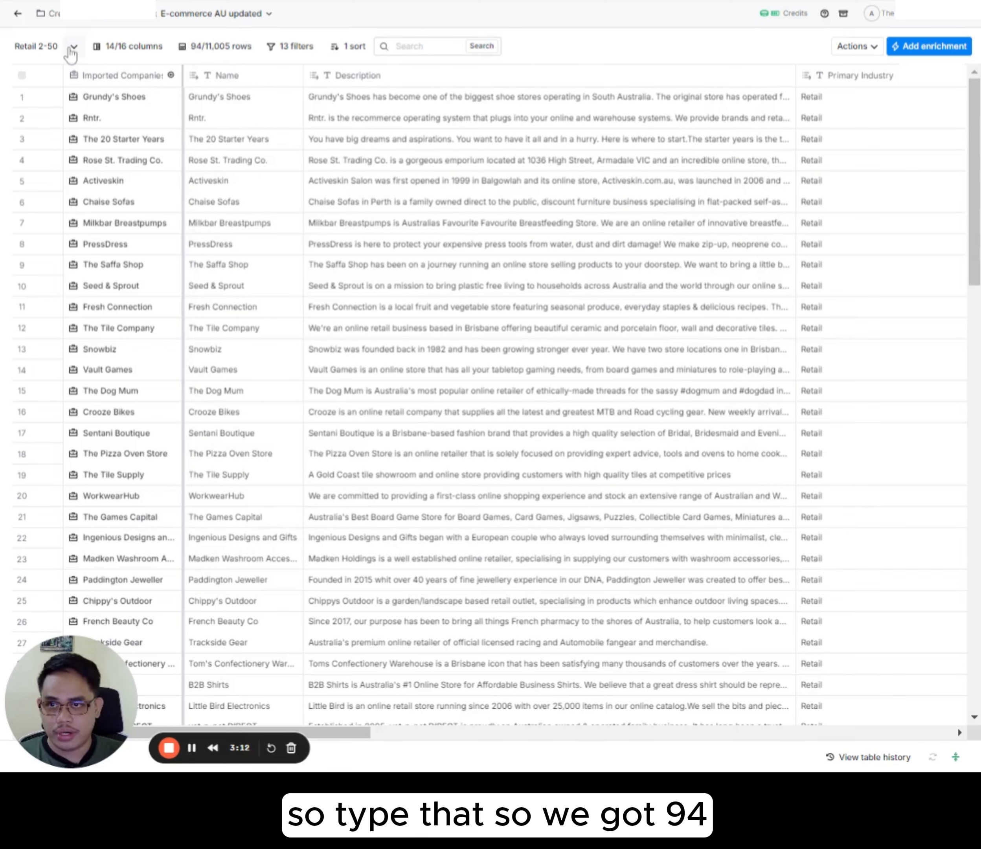
# Step: Rename the current table view to "Retail 2-50 Shopify"
pyautogui.click(54, 50)
pyautogui.press('Right')
pyautogui.write('Shopify')
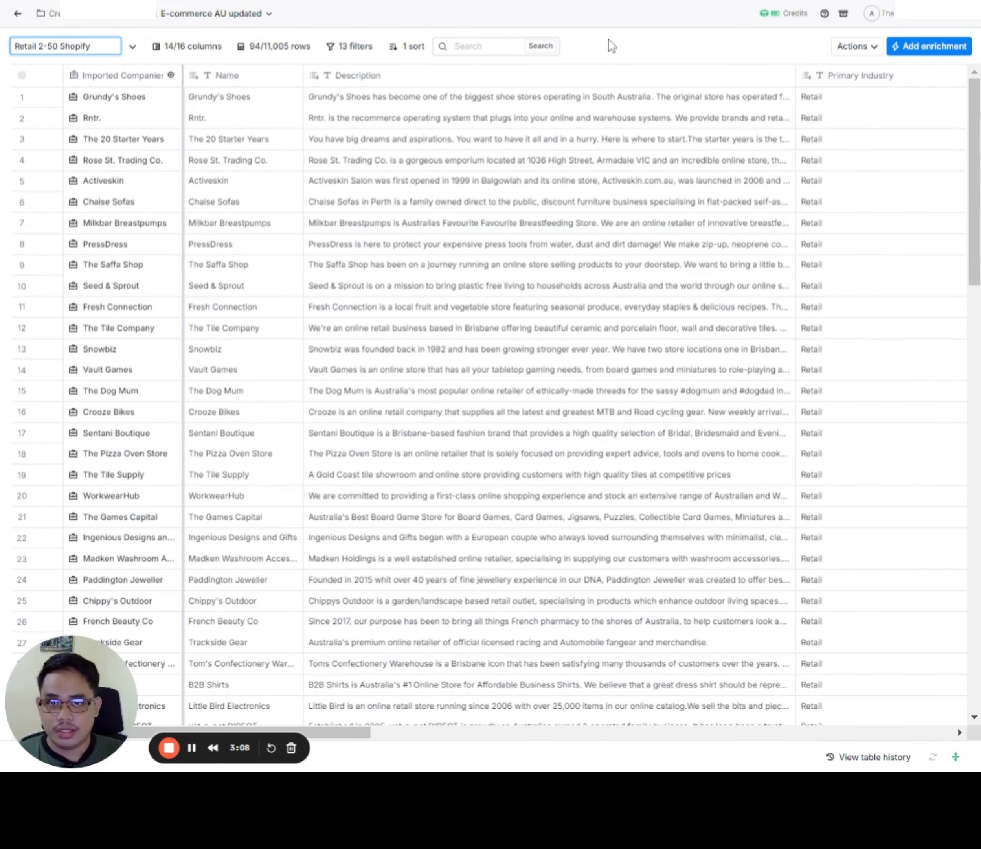
pyautogui.press('Return')
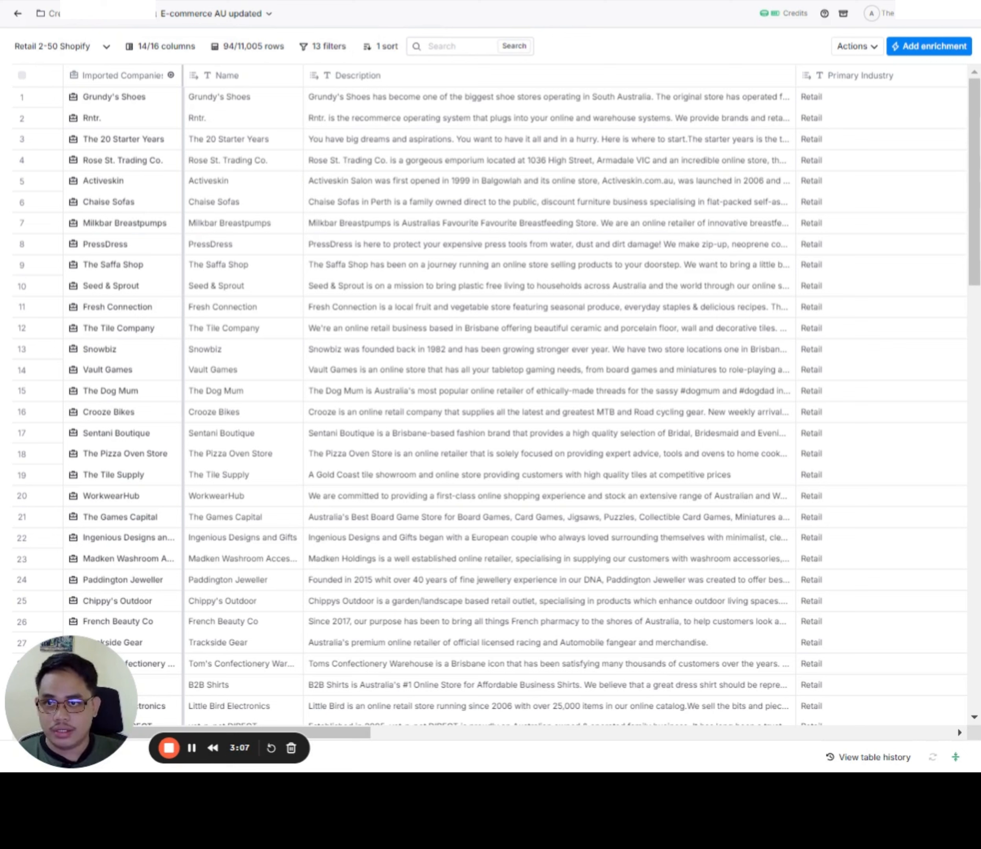
# Step: Duplicate the "Retail 2-50 Shopify" view and rename the copy to "Retail 2-50 WooCommerce"
pyautogui.click(106, 47)
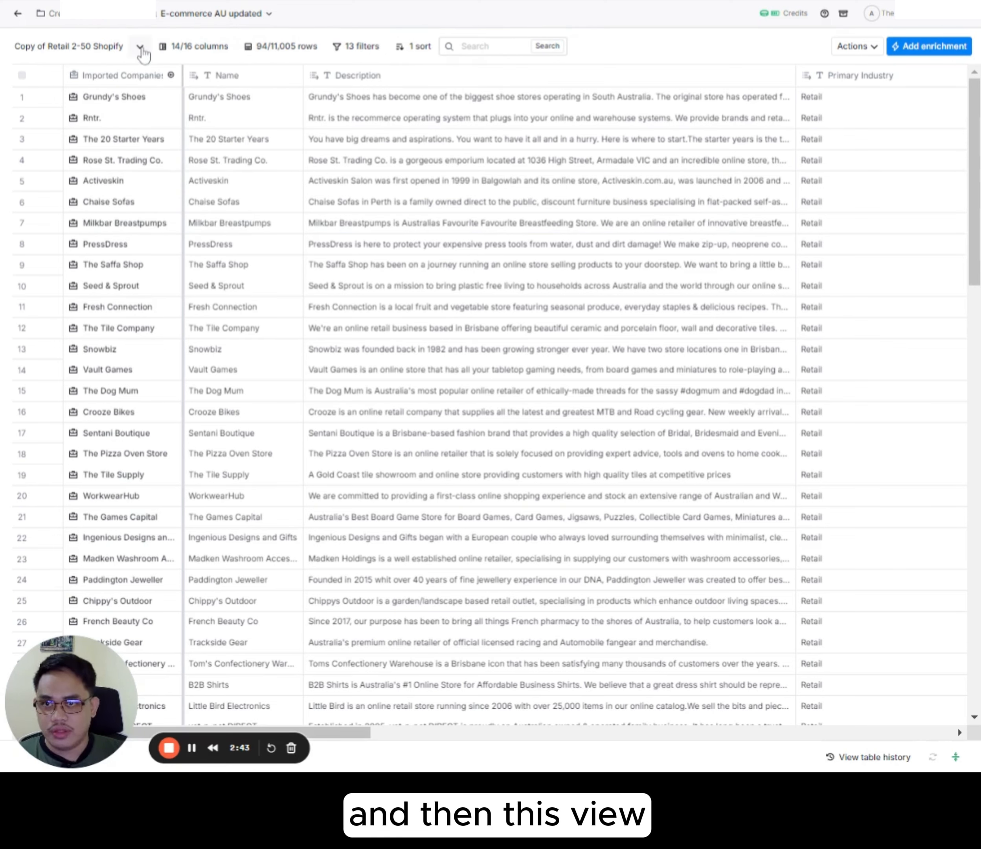
pyautogui.click(176, 47)
pyautogui.click(92, 48)
pyautogui.click(103, 46)
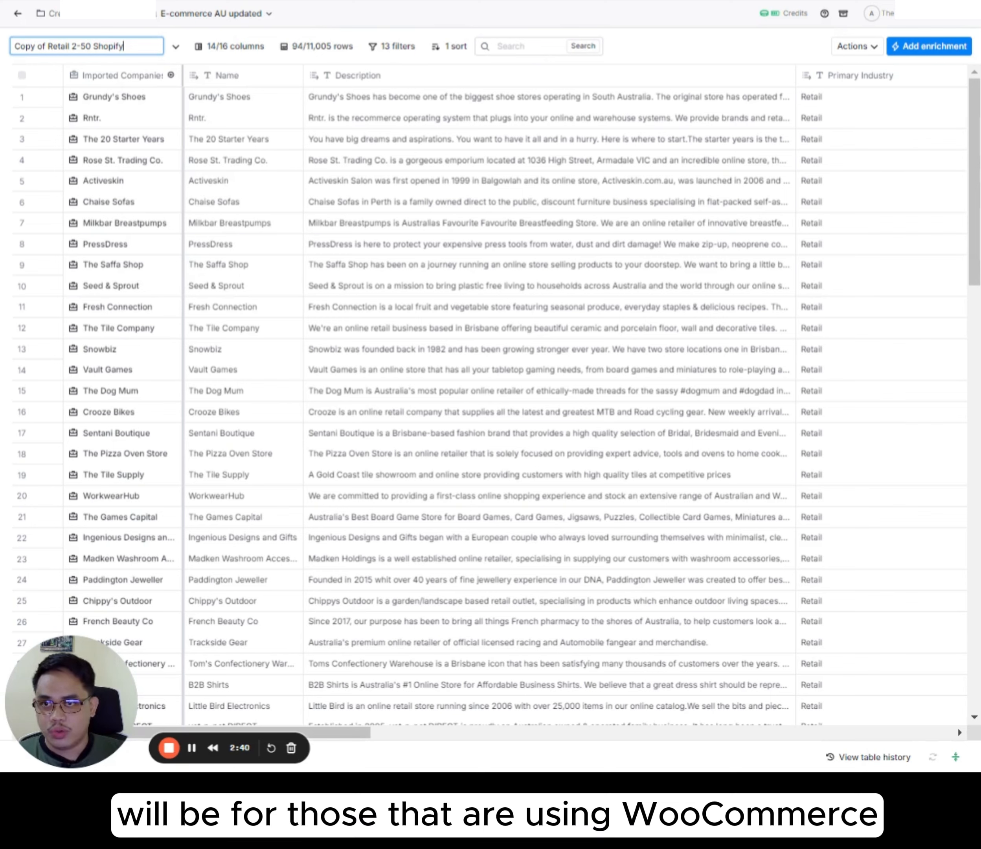
pyautogui.moveTo(123, 46); pyautogui.dragTo(93, 46)
pyautogui.write('Woo')
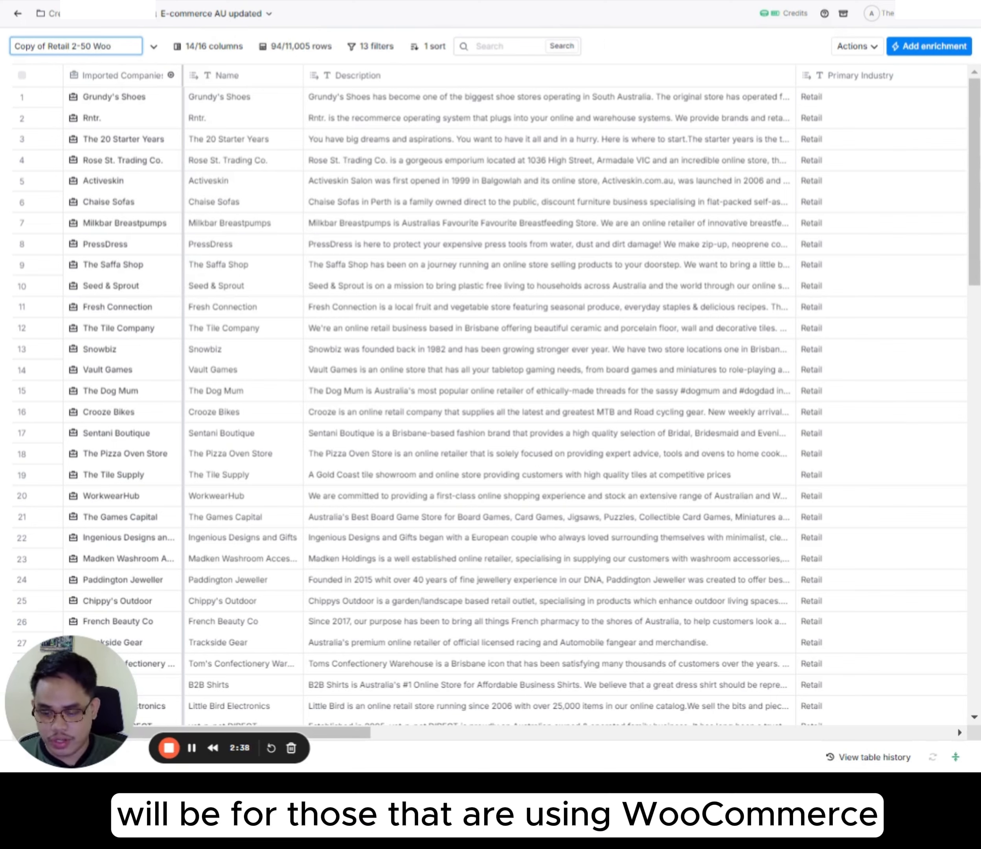
pyautogui.write('Commerce')
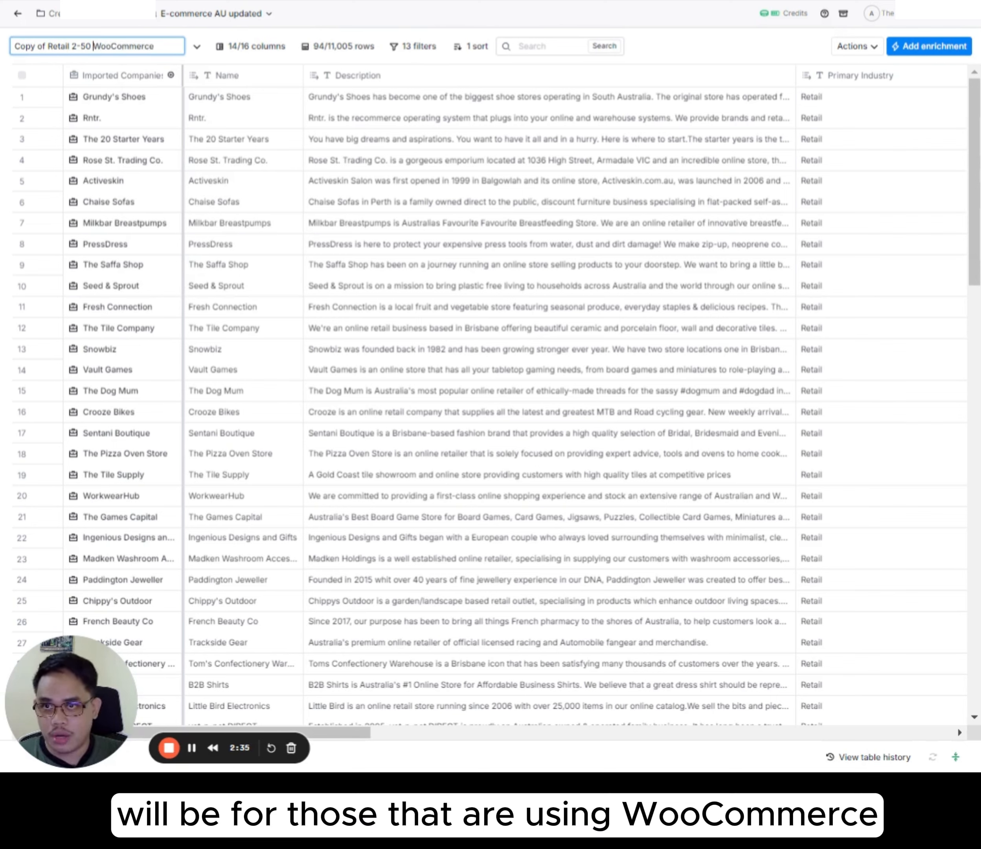
pyautogui.doubleClick(94, 46)
pyautogui.hotkey('ctrl', 'c')
pyautogui.click(46, 46)
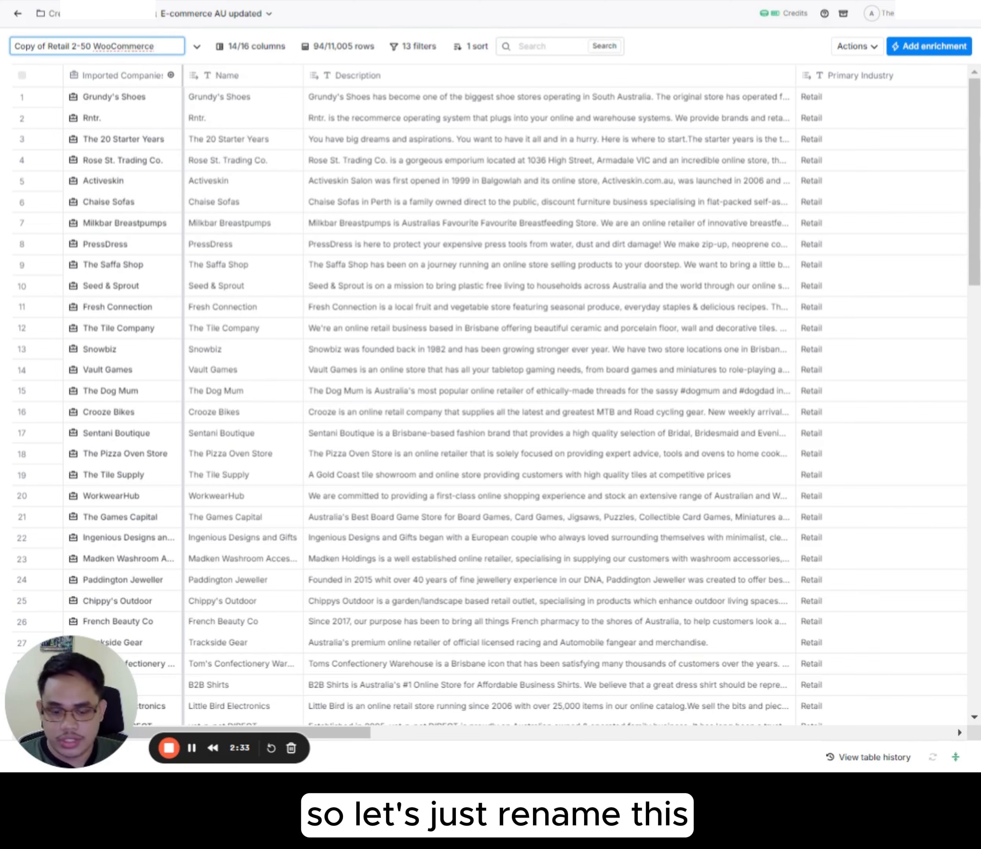
pyautogui.press('BackSpace')
pyautogui.press('BackSpace')
pyautogui.press('BackSpace')
pyautogui.press('BackSpace')
pyautogui.press('BackSpace')
pyautogui.press('BackSpace')
pyautogui.press('BackSpace')
pyautogui.press('BackSpace')
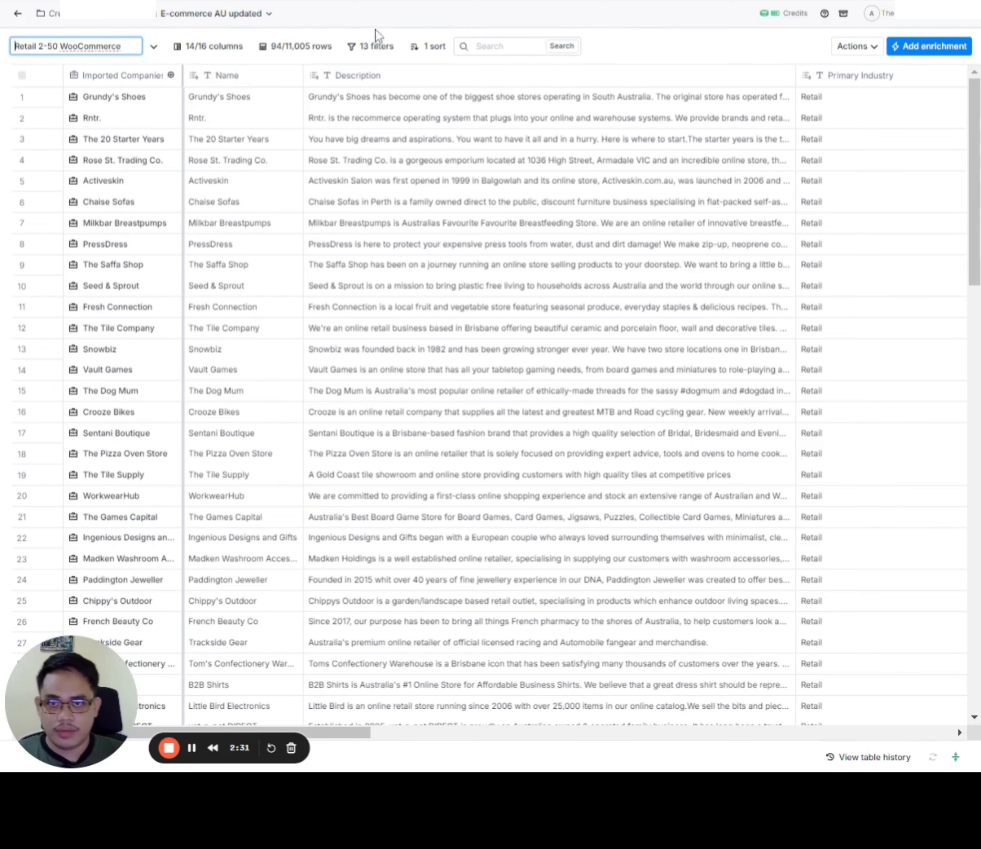
# Step: Change the last filter's value so that Technologiesfound contains WooCommerce instead of Shopify
pyautogui.click(370, 46)
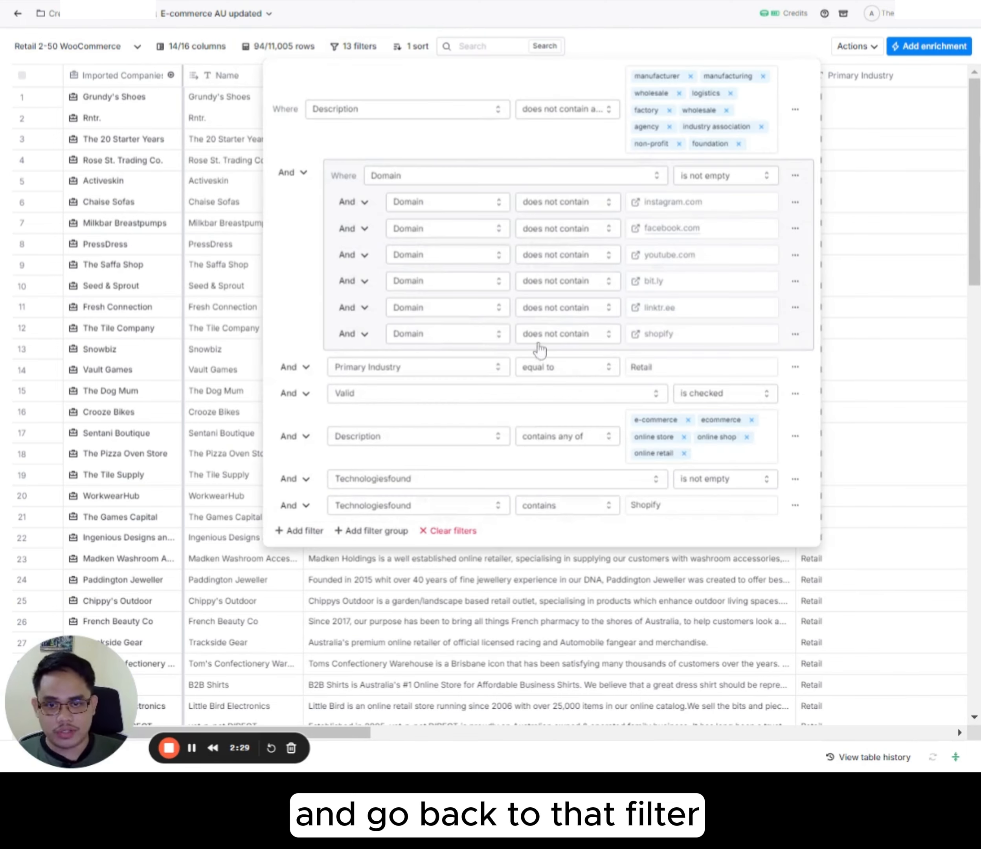
pyautogui.doubleClick(698, 502)
pyautogui.hotkey('ctrl', 'v')
pyautogui.click(607, 22)
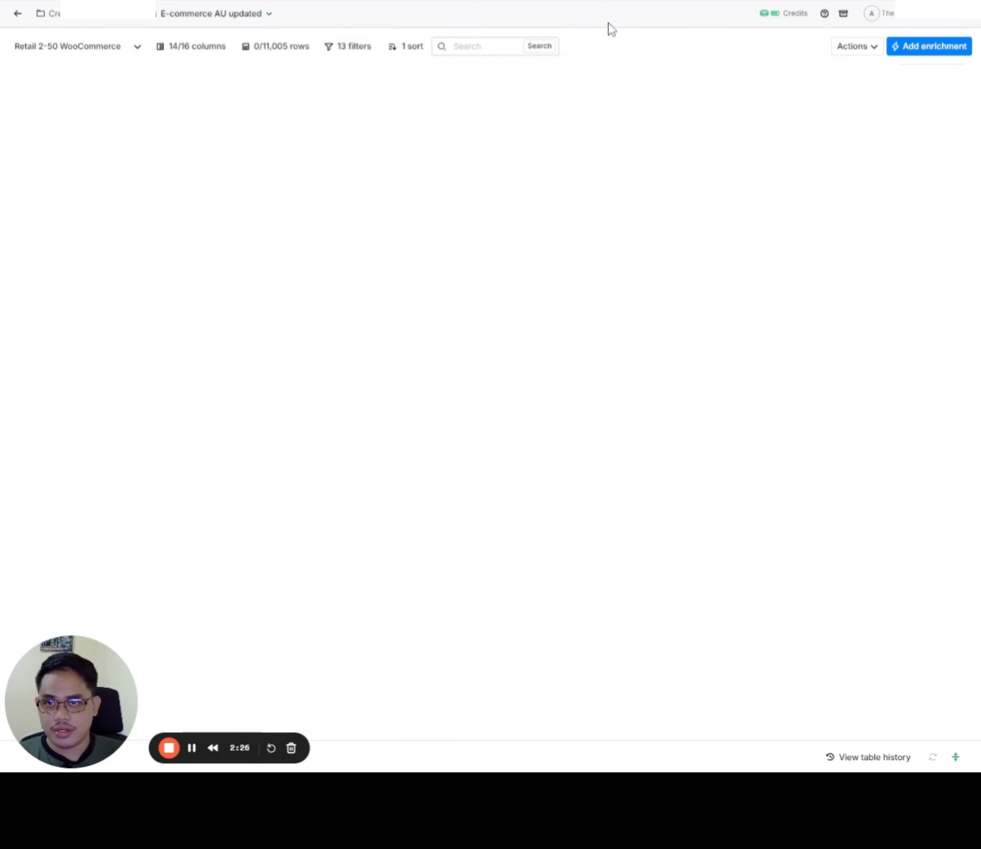
# Step: Look through the filtered companies and check their Technologiesfound values for overlap between WooCommerce and Shopify
pyautogui.scroll(-5, 661, 264)
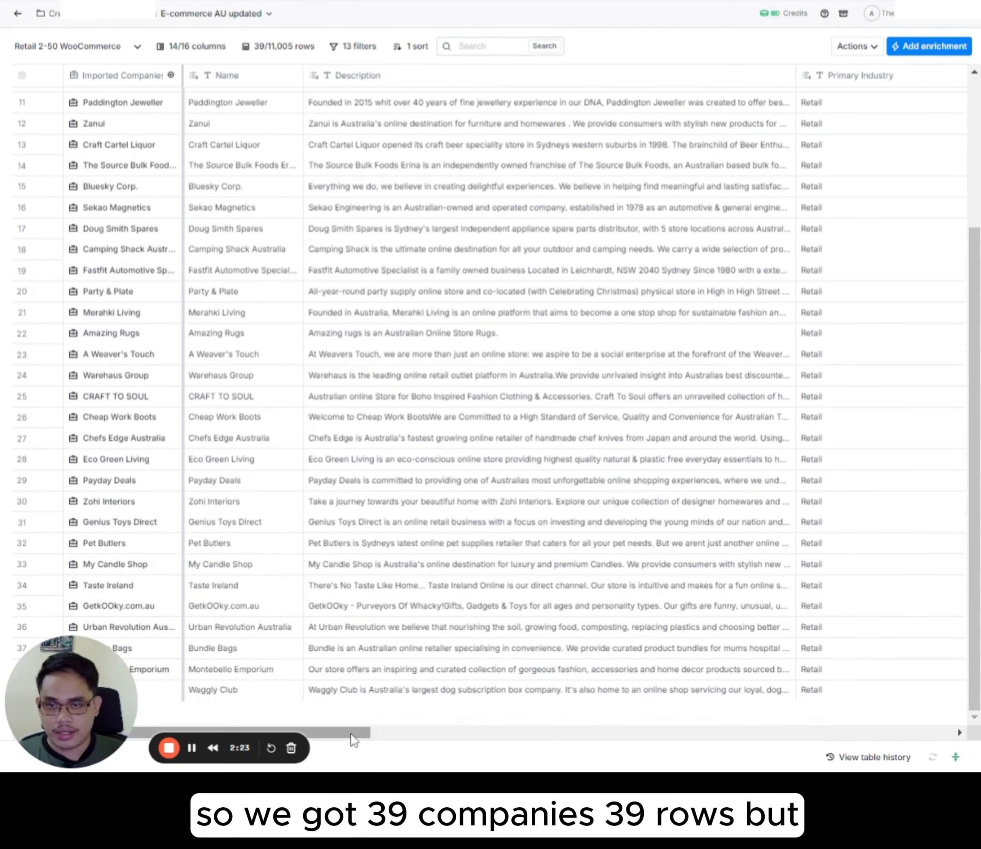
pyautogui.moveTo(351, 734); pyautogui.dragTo(827, 733)
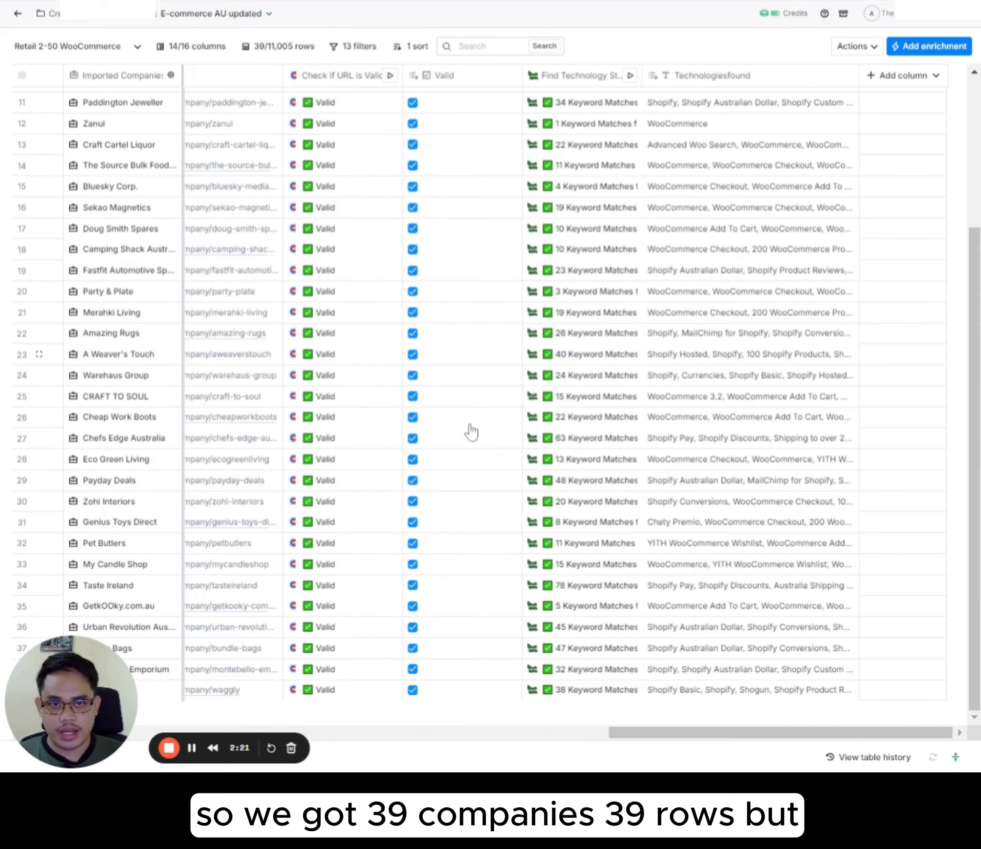
pyautogui.scroll(5, 760, 286)
pyautogui.scroll(-5, 762, 284)
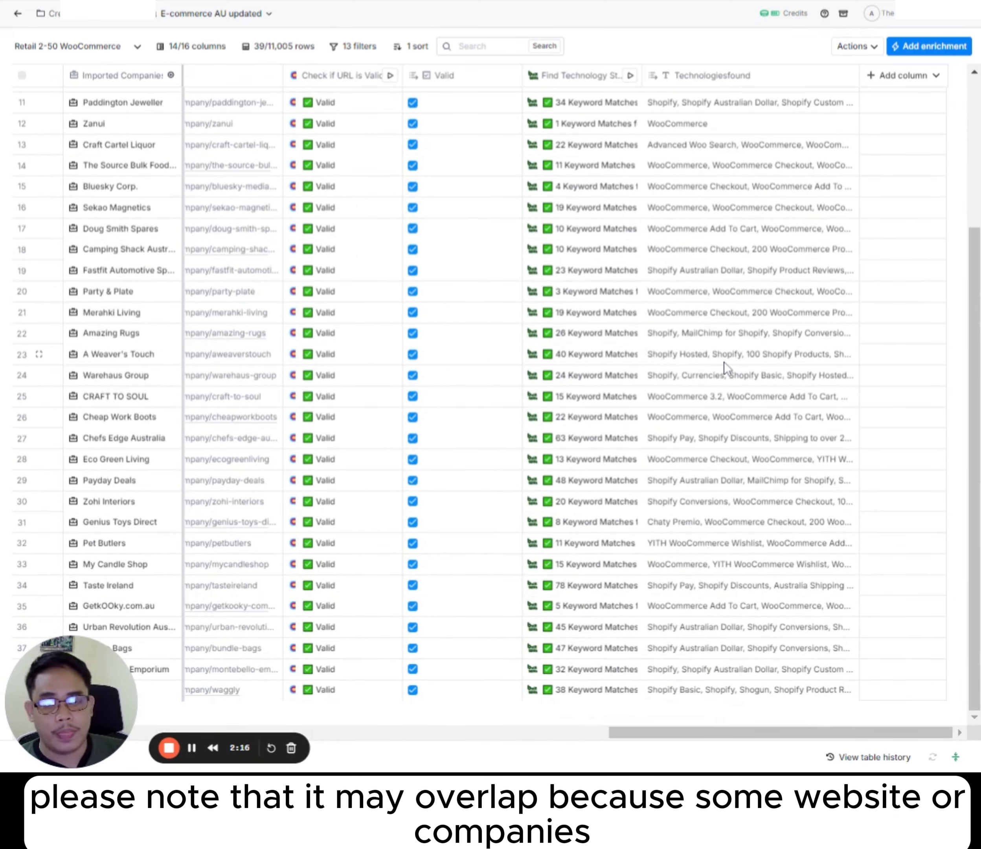
pyautogui.scroll(5, 724, 362)
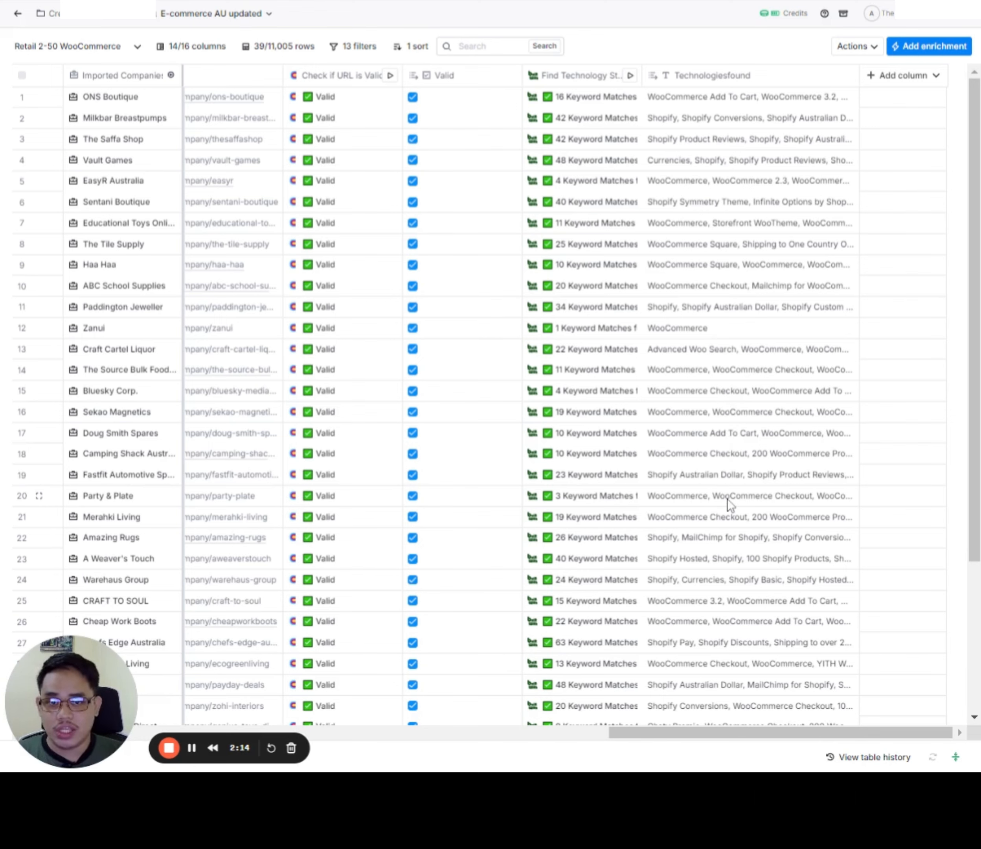
# Step: Switch the table to the "Copy of Retail 2-50 Shopify" view
pyautogui.click(137, 46)
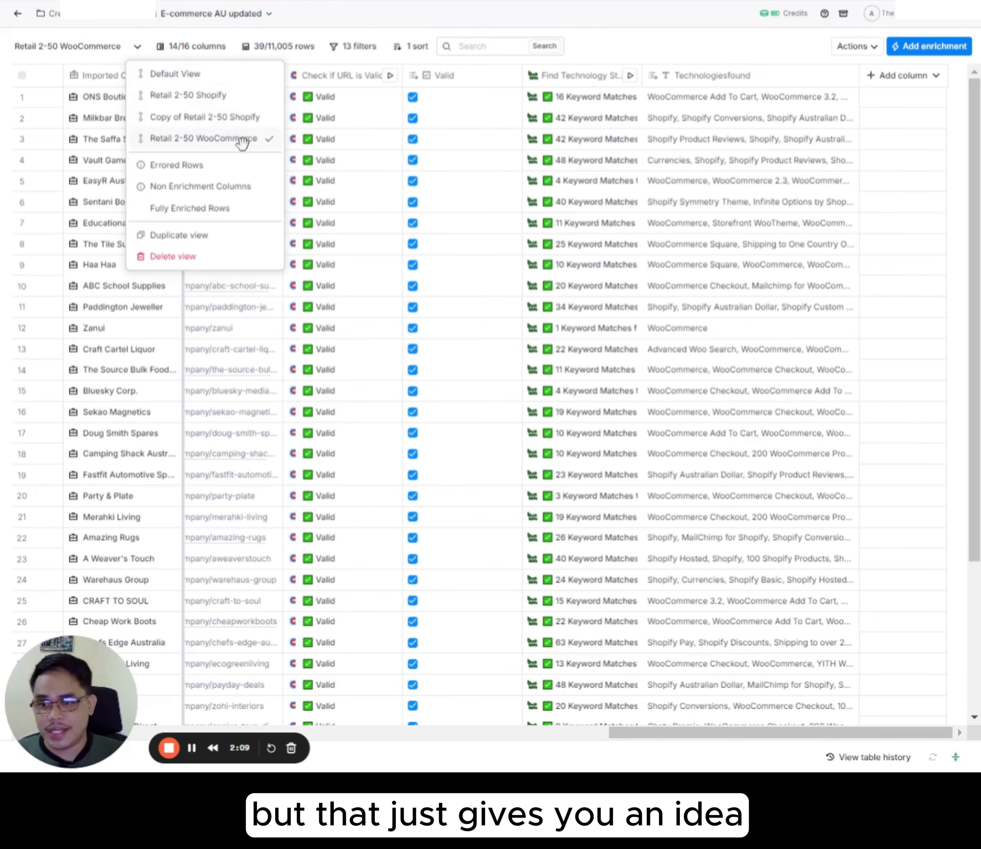
pyautogui.click(205, 115)
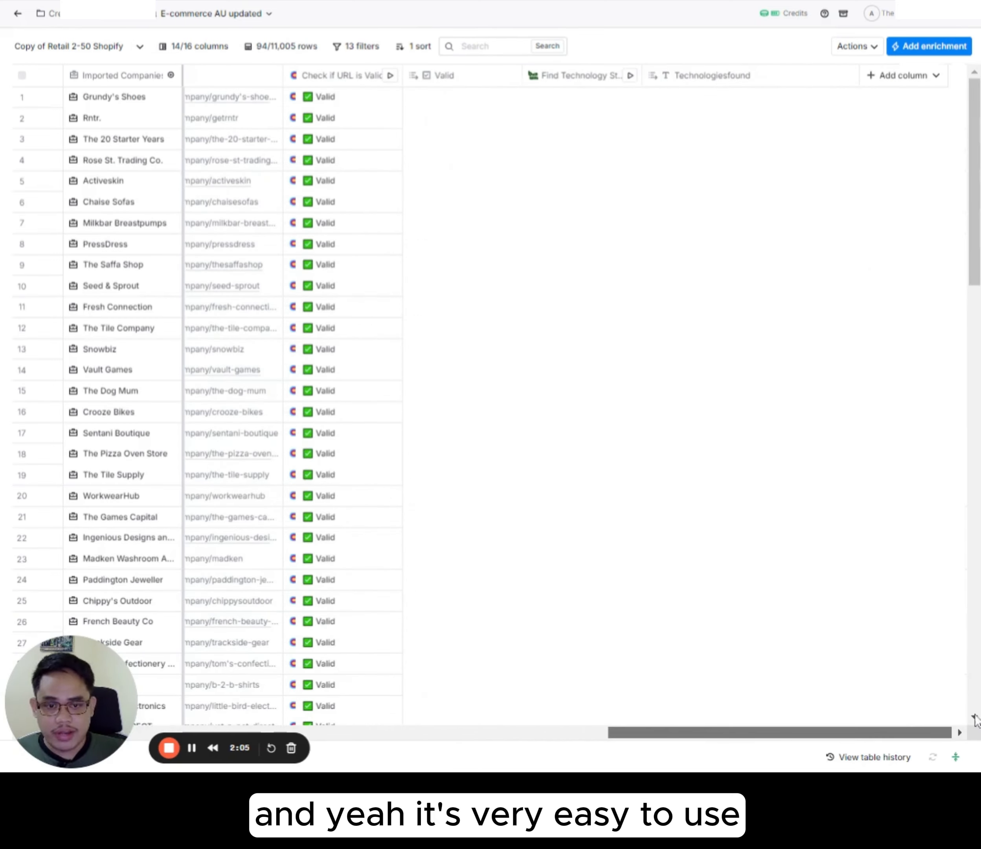